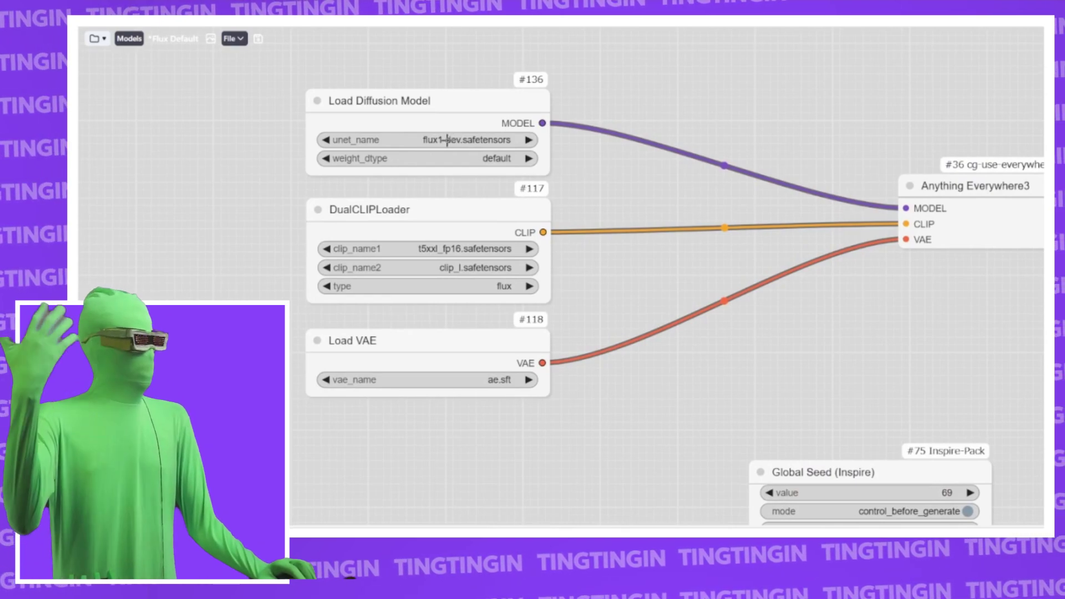
Examine the Flux workflow's positive and negative prompt nodes, the loaded image, and the CFGGuider and sampler nodes
{"action": "left_click_drag", "start_coordinate": [621, 277], "coordinate": [640, 195]}
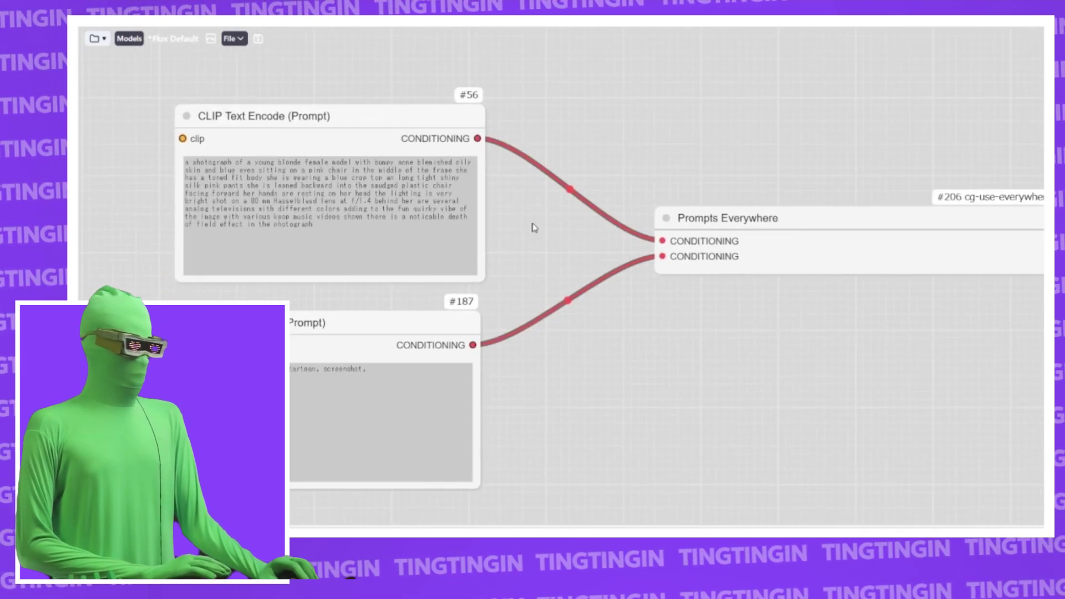
{"action": "scroll", "coordinate": [532, 244], "scroll_direction": "up", "scroll_amount": 6}
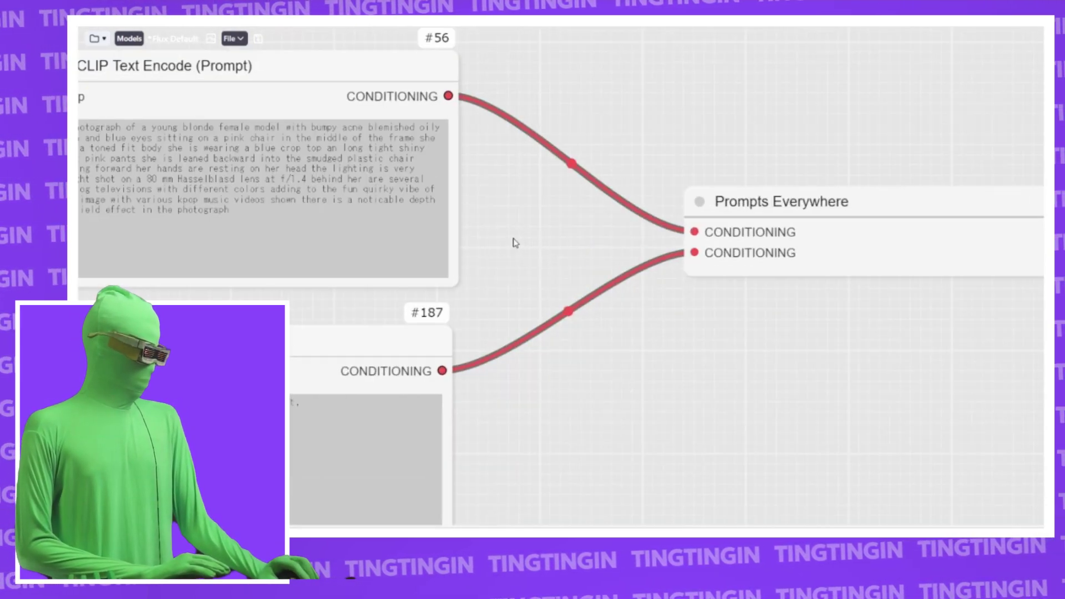
{"action": "mouse_move", "coordinate": [465, 169]}
{"action": "left_mouse_down"}
{"action": "mouse_move", "coordinate": [568, 170]}
{"action": "mouse_move", "coordinate": [239, 170]}
{"action": "mouse_move", "coordinate": [220, 185]}
{"action": "mouse_move", "coordinate": [577, 183]}
{"action": "mouse_move", "coordinate": [221, 197]}
{"action": "mouse_move", "coordinate": [445, 198]}
{"action": "mouse_move", "coordinate": [461, 169]}
{"action": "left_mouse_up"}
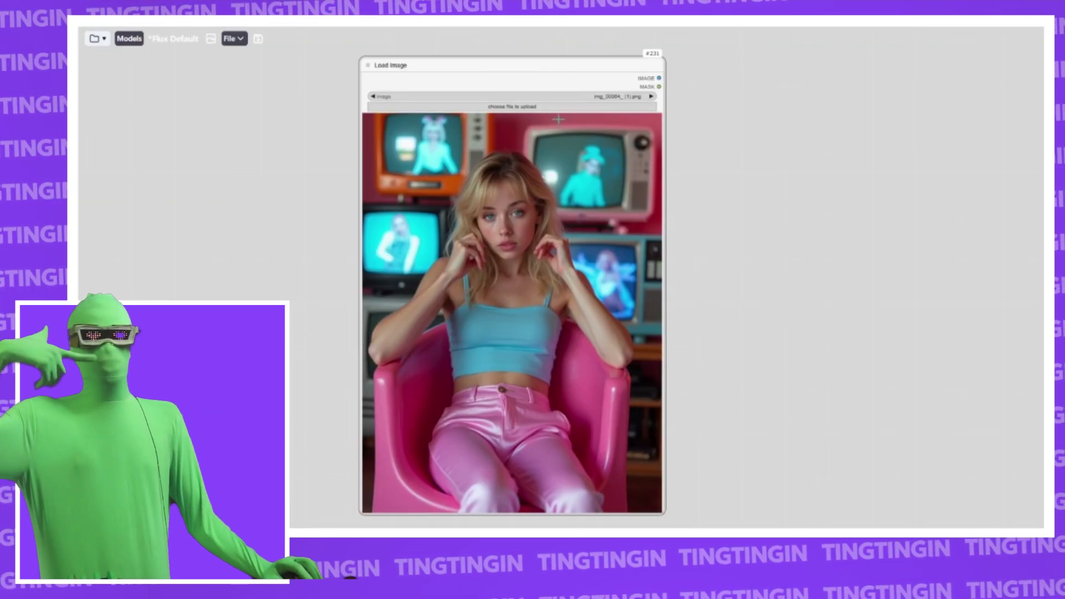
{"action": "scroll", "coordinate": [475, 148], "scroll_direction": "up", "scroll_amount": 5}
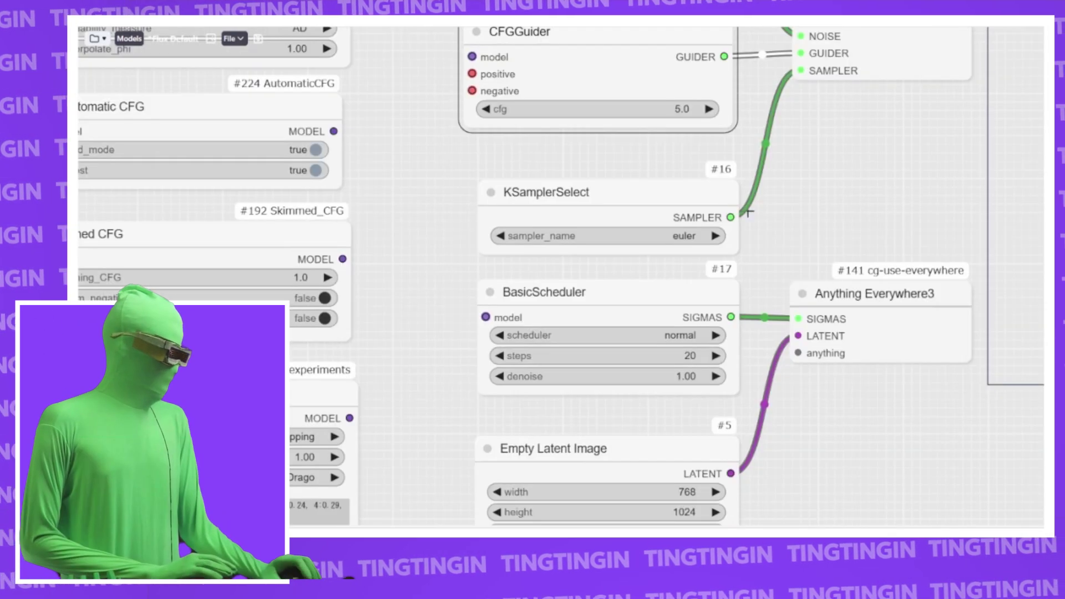
{"action": "scroll", "coordinate": [766, 170], "scroll_direction": "up", "scroll_amount": 5}
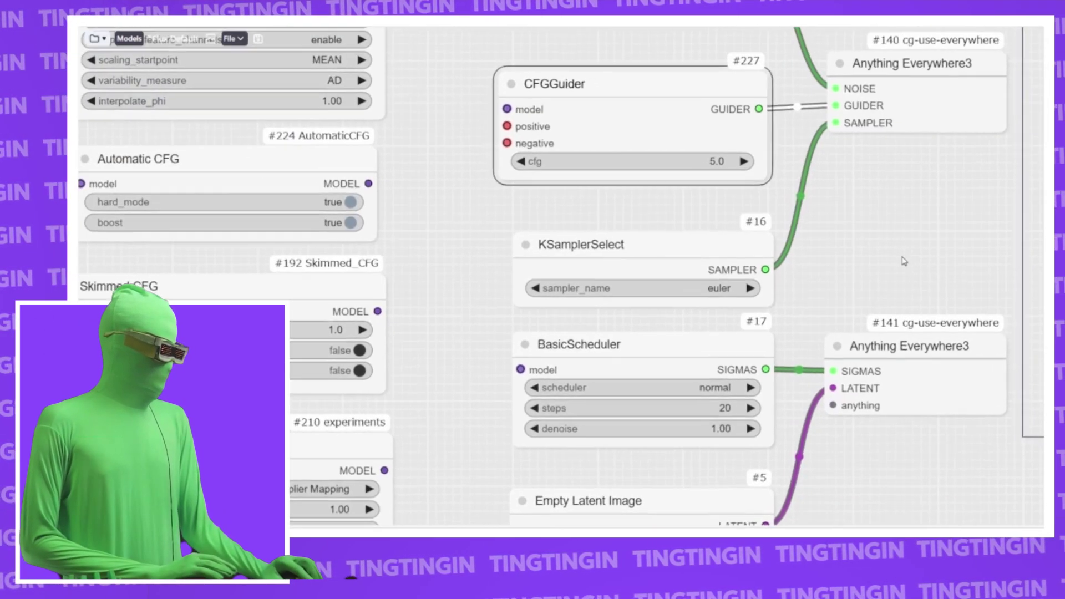
{"action": "scroll", "coordinate": [765, 171], "scroll_direction": "down", "scroll_amount": 4}
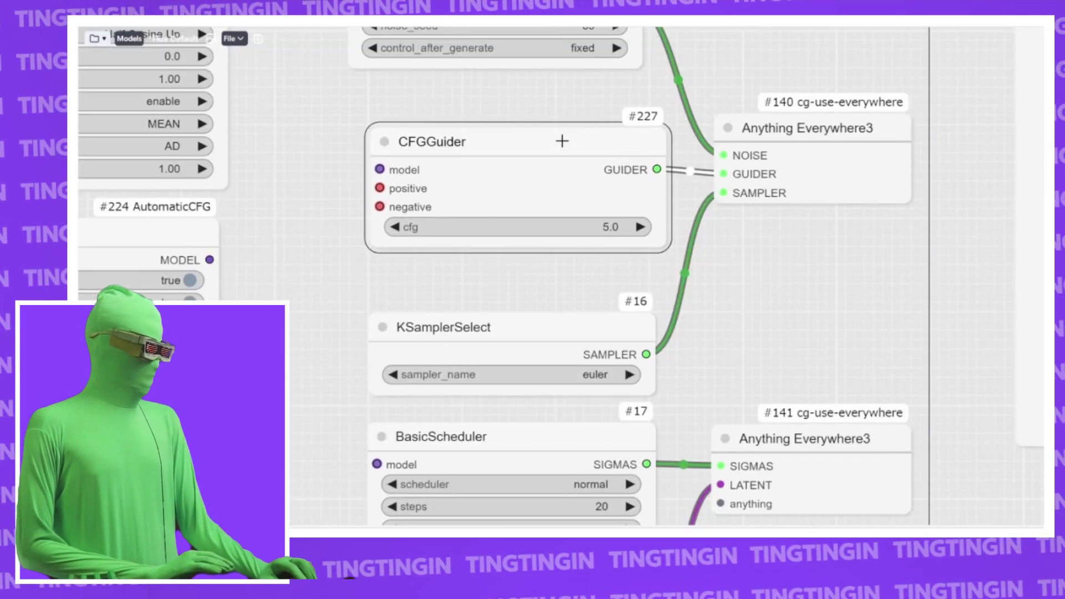
{"action": "left_click_drag", "start_coordinate": [562, 141], "coordinate": [547, 150]}
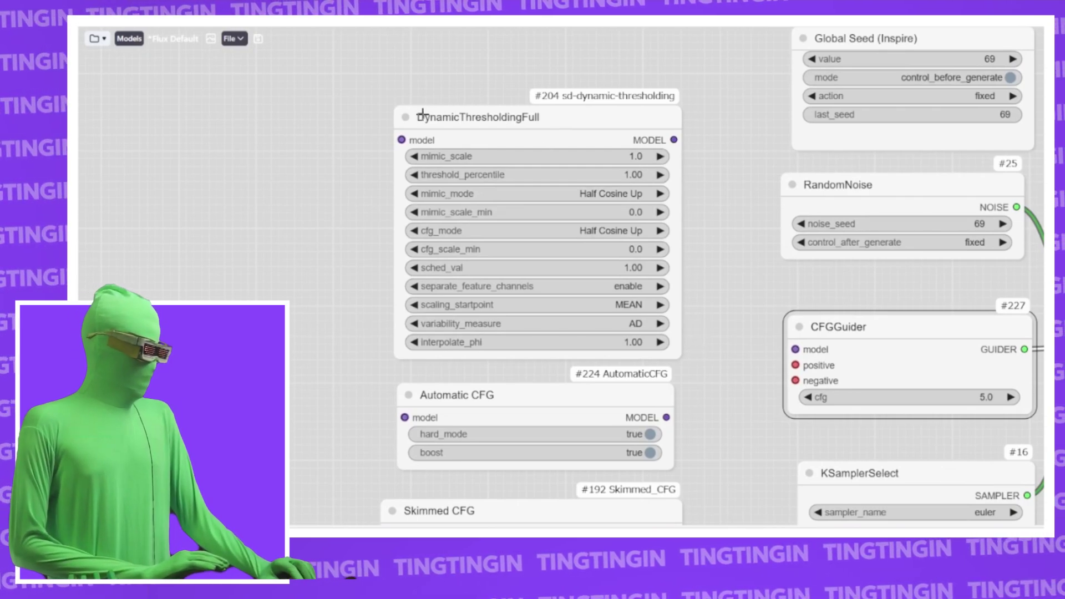
Look over the CFG-control nodes from DynamicThresholdingFull and Automatic CFG down to ModelSamplerTonemapNoiseTest and Uncond Zero
{"action": "left_click_drag", "start_coordinate": [709, 295], "coordinate": [749, 82]}
{"action": "left_click_drag", "start_coordinate": [758, 320], "coordinate": [765, 173]}
{"action": "left_click_drag", "start_coordinate": [723, 274], "coordinate": [741, 178]}
{"action": "left_click_drag", "start_coordinate": [760, 322], "coordinate": [757, 162]}
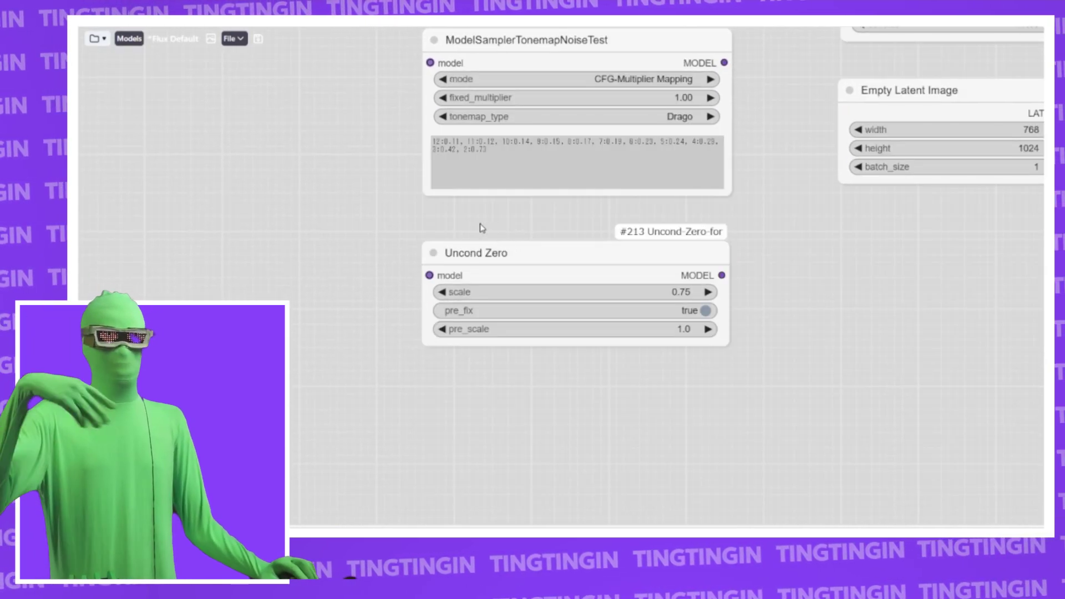
{"action": "scroll", "coordinate": [740, 116], "scroll_direction": "up", "scroll_amount": 10}
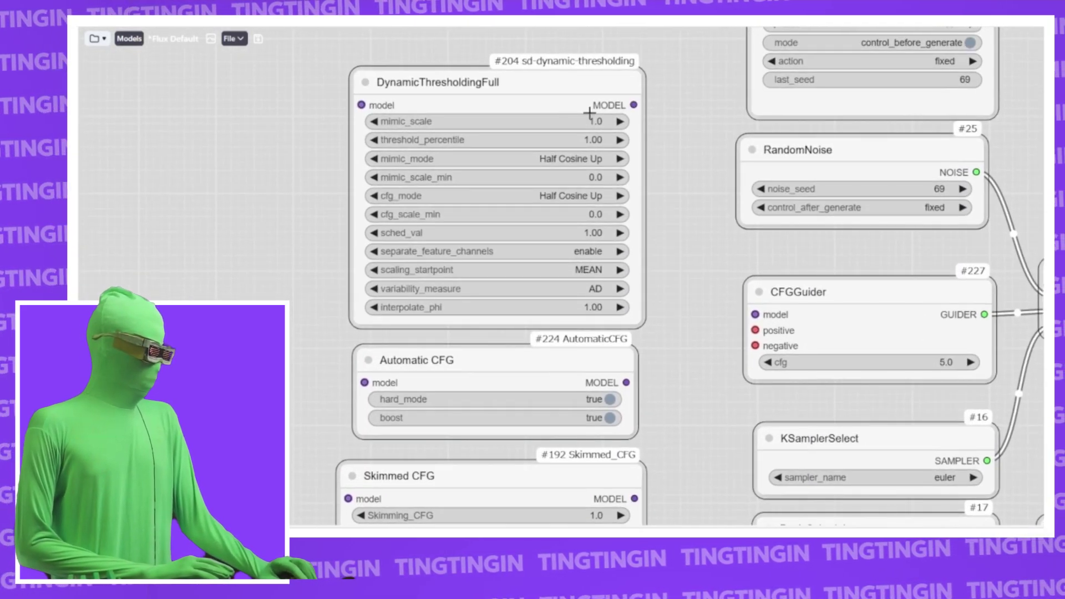
Add a DynamicThresholdingFull node above Automatic CFG and connect its MODEL output to the CFGGuider's model input
{"action": "double_click", "coordinate": [428, 199]}
{"action": "type", "text": "dya"}
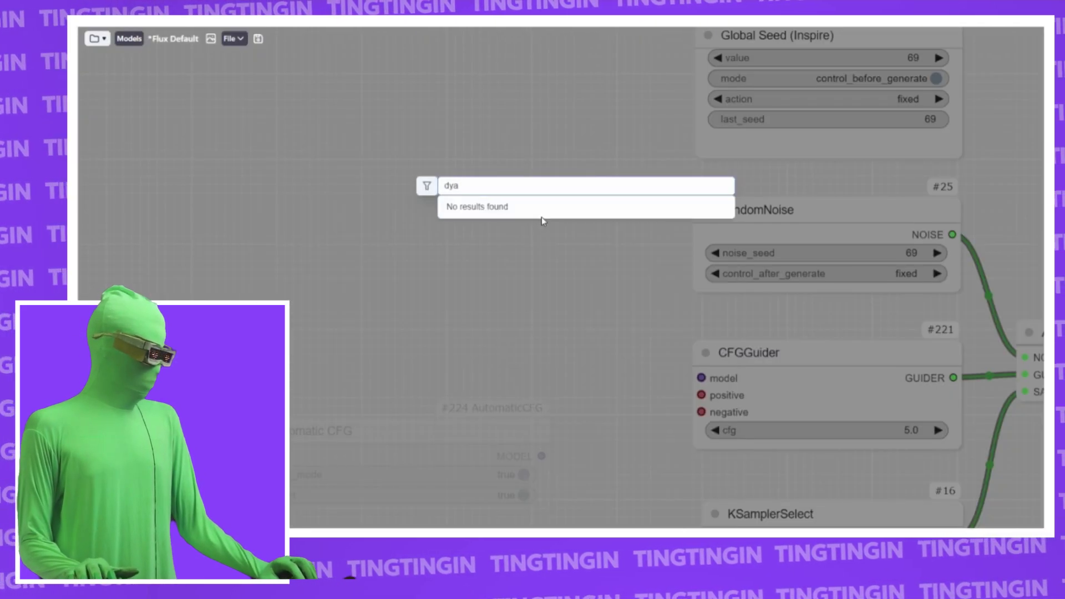
{"action": "key", "text": "BackSpace"}
{"action": "left_click", "coordinate": [542, 214]}
{"action": "left_click_drag", "start_coordinate": [536, 117], "coordinate": [703, 379]}
{"action": "left_click_drag", "start_coordinate": [605, 321], "coordinate": [665, 300]}
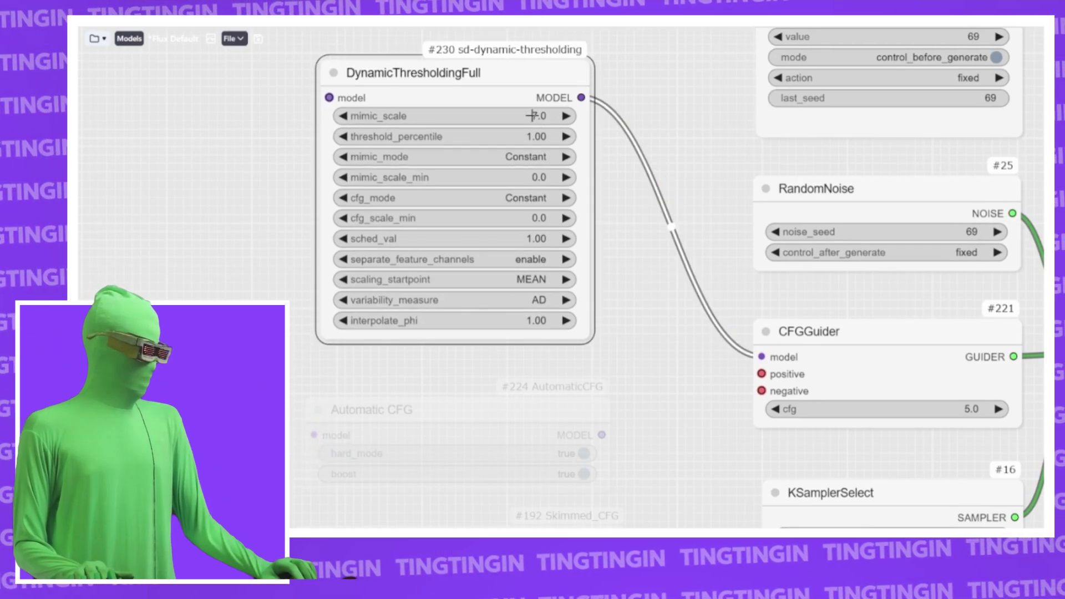
Set the DynamicThresholdingFull node's mimic_scale to 1
{"action": "left_click", "coordinate": [540, 115]}
{"action": "type", "text": "1"}
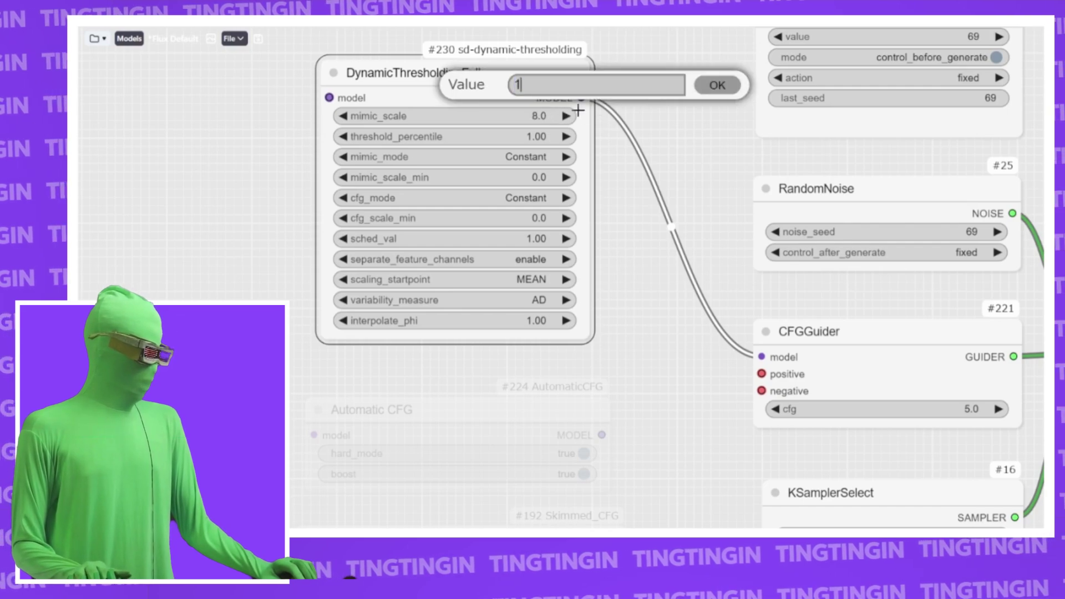
{"action": "key", "text": "Return"}
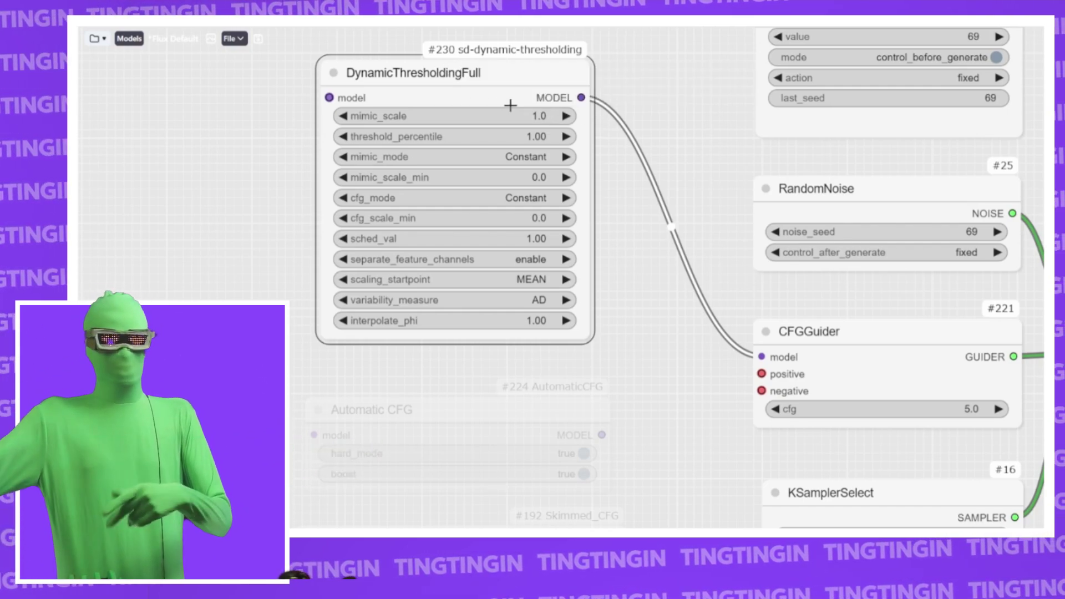
Set both mimic_mode and cfg_mode of the DynamicThresholdingFull node to Half Cosine Up
{"action": "left_click", "coordinate": [540, 157]}
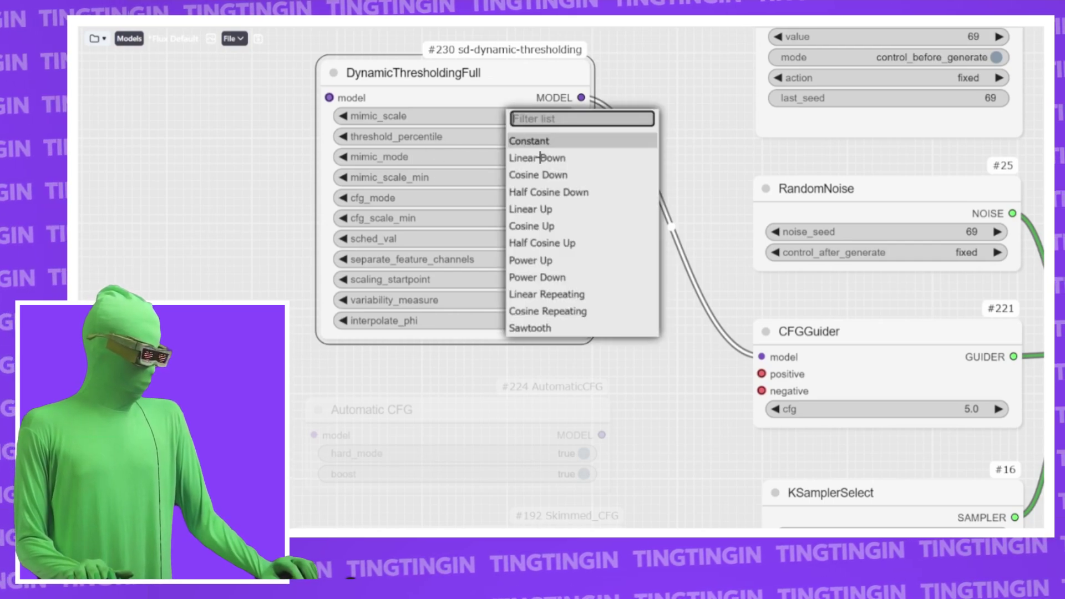
{"action": "left_click", "coordinate": [590, 243]}
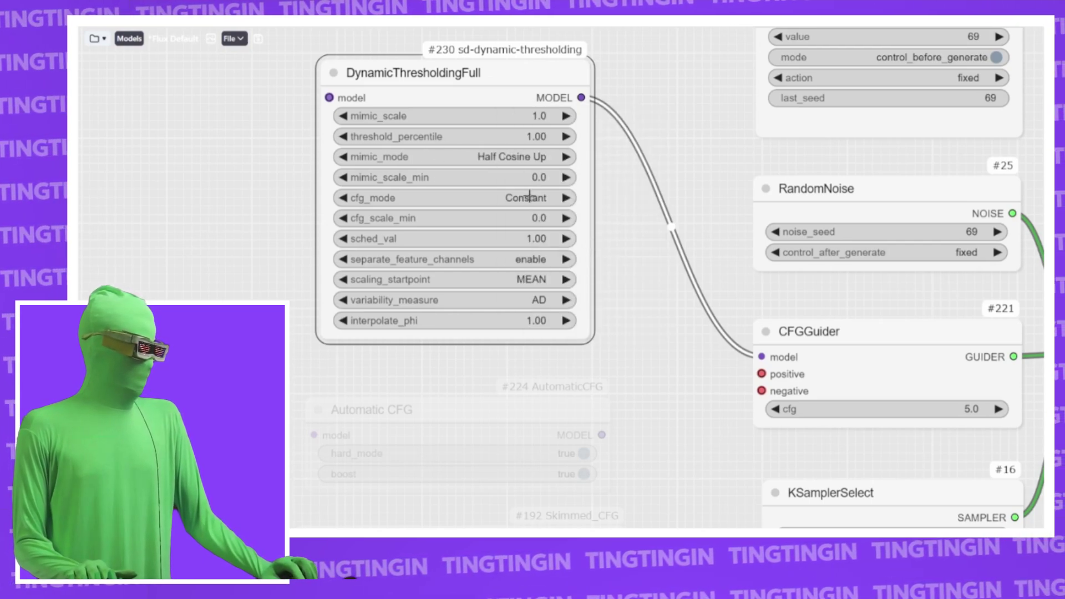
{"action": "left_click", "coordinate": [530, 198]}
{"action": "left_click", "coordinate": [548, 284]}
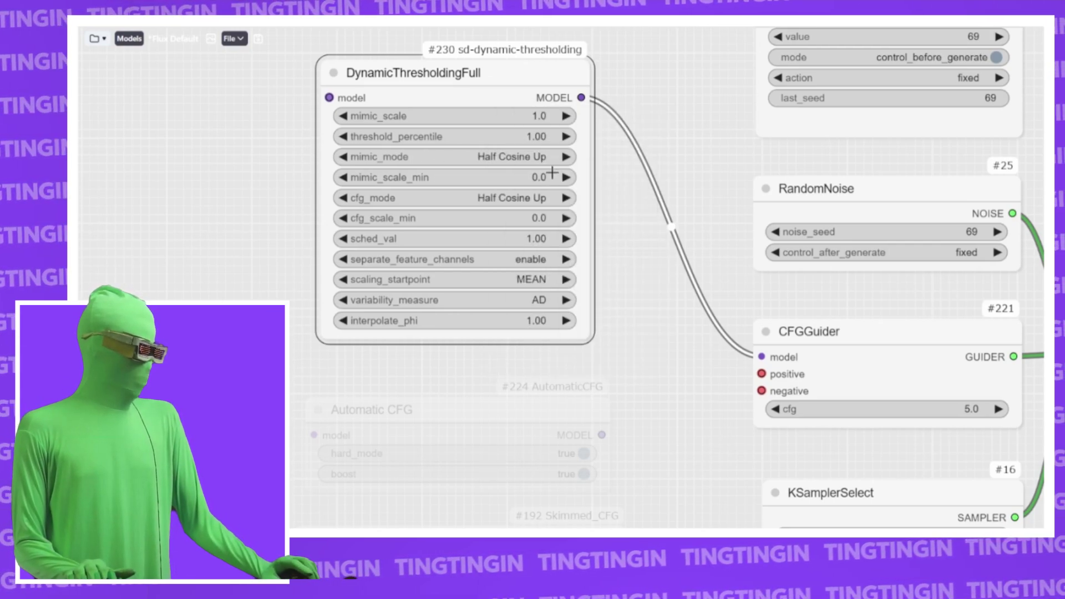
{"action": "left_click", "coordinate": [536, 158]}
{"action": "left_click", "coordinate": [581, 370]}
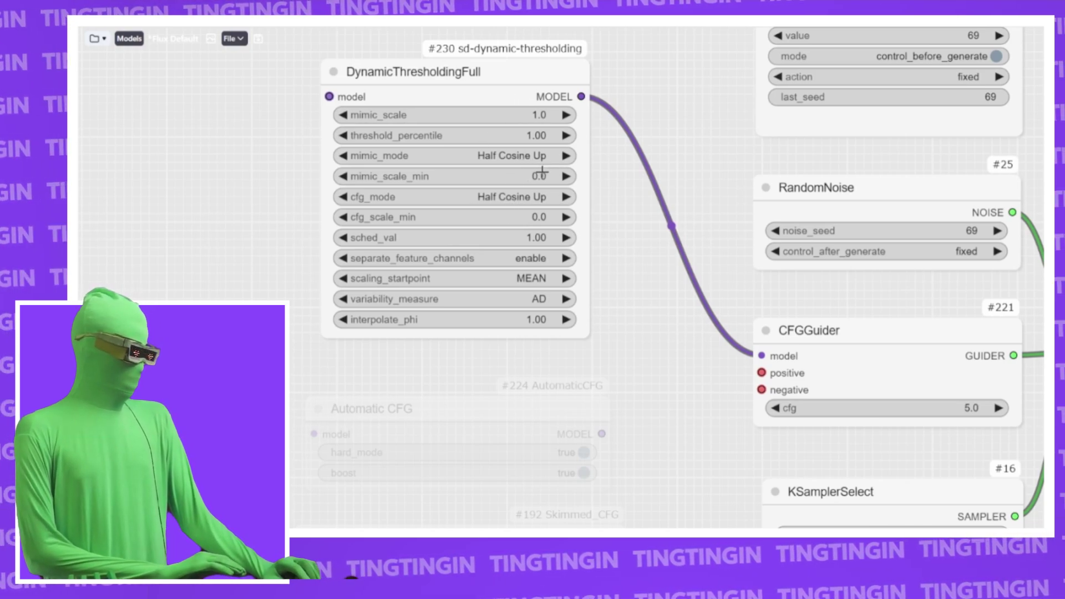
Review the thresholding and CFGGuider nodes and compare the red gradient image with the portraits beside it
{"action": "left_click_drag", "start_coordinate": [543, 352], "coordinate": [431, 255]}
{"action": "left_click_drag", "start_coordinate": [809, 259], "coordinate": [812, 261]}
{"action": "left_click_drag", "start_coordinate": [570, 207], "coordinate": [607, 288]}
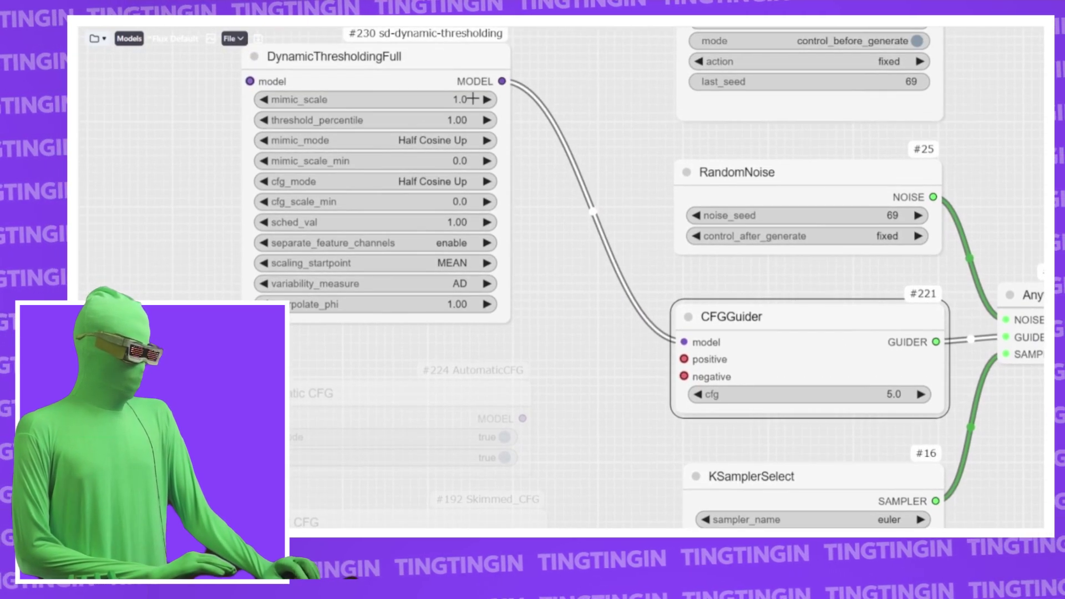
{"action": "left_click_drag", "start_coordinate": [540, 212], "coordinate": [487, 187]}
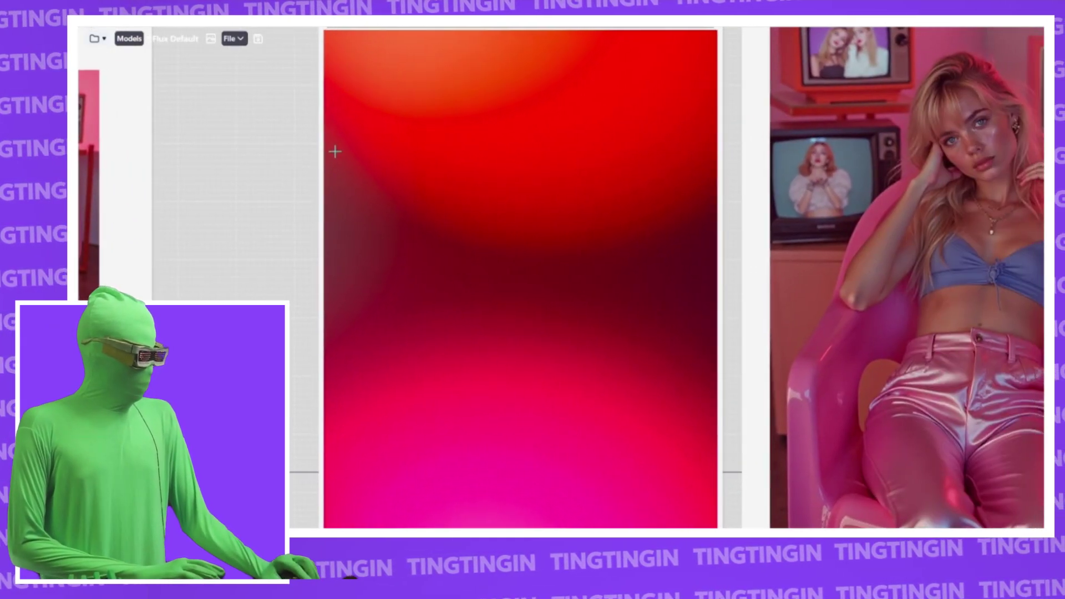
{"action": "scroll", "coordinate": [335, 152], "scroll_direction": "down", "scroll_amount": 1}
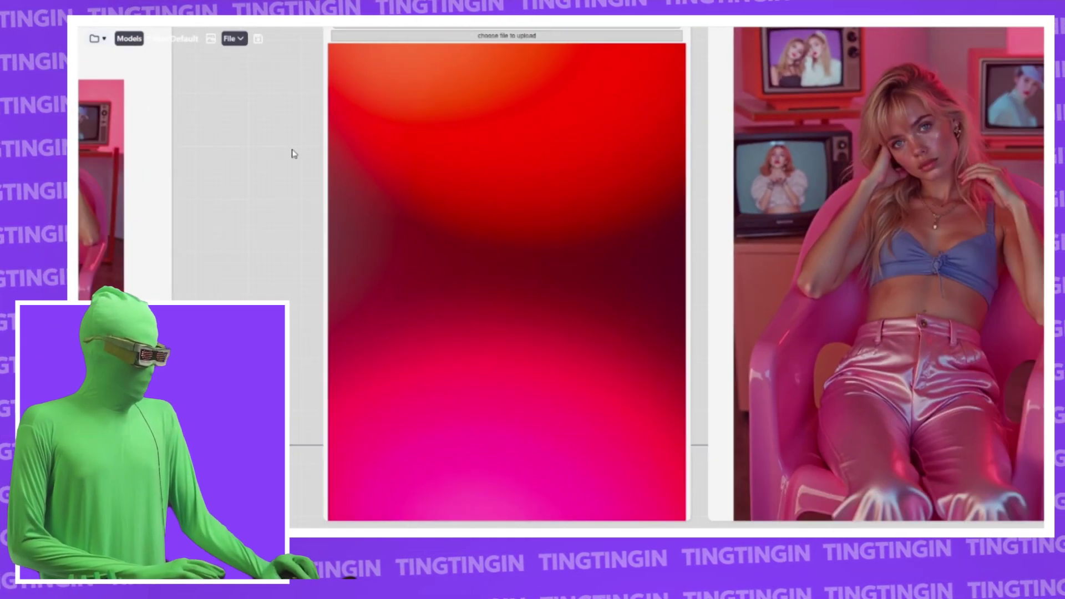
{"action": "left_click_drag", "start_coordinate": [318, 155], "coordinate": [282, 143]}
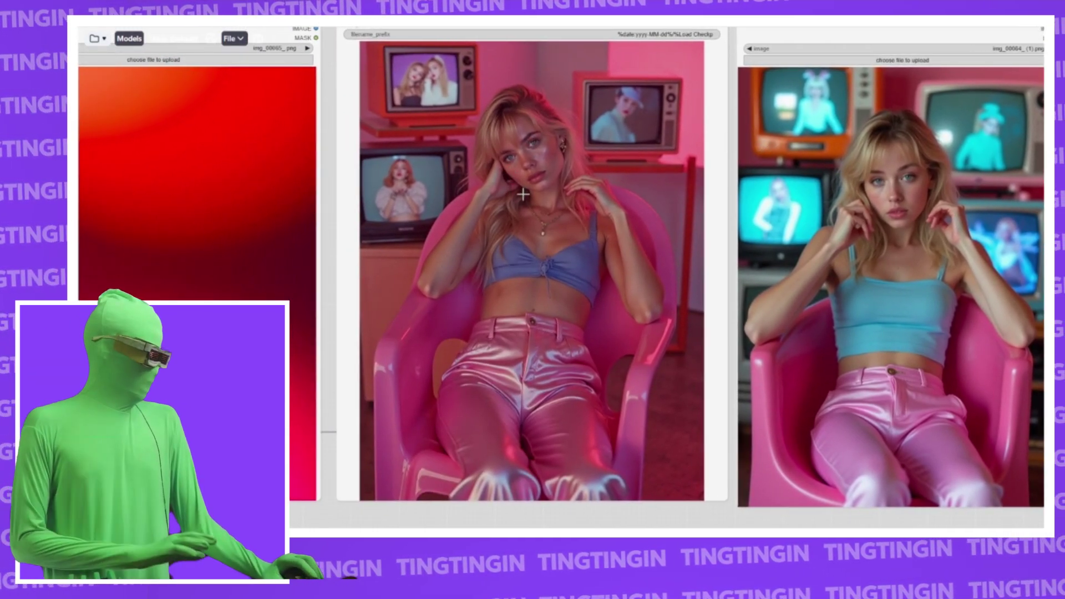
{"action": "scroll", "coordinate": [559, 208], "scroll_direction": "up", "scroll_amount": 7}
{"action": "left_click_drag", "start_coordinate": [350, 152], "coordinate": [367, 308]}
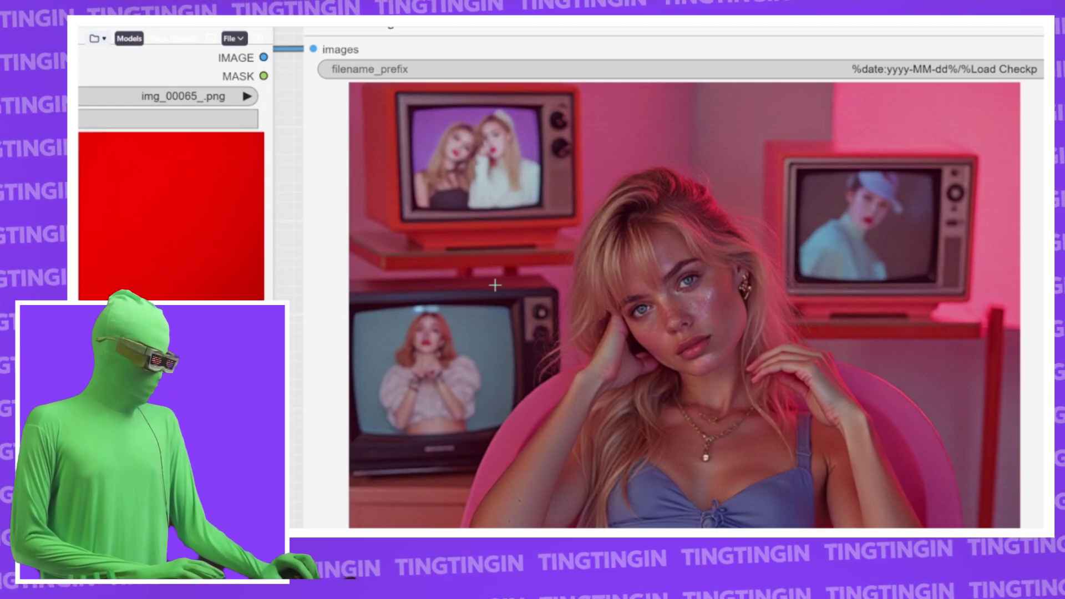
{"action": "scroll", "coordinate": [636, 311], "scroll_direction": "down", "scroll_amount": 5}
{"action": "left_click_drag", "start_coordinate": [697, 149], "coordinate": [720, 12]}
{"action": "scroll", "coordinate": [611, 275], "scroll_direction": "down", "scroll_amount": 4}
Read the negative prompt in the lower CLIP Text Encode node, highlighting terms such as ugly, dashcam, anime and cartoon
{"action": "left_click_drag", "start_coordinate": [272, 271], "coordinate": [988, 206]}
{"action": "left_click_drag", "start_coordinate": [247, 318], "coordinate": [725, 207]}
{"action": "left_click_drag", "start_coordinate": [397, 203], "coordinate": [623, 273]}
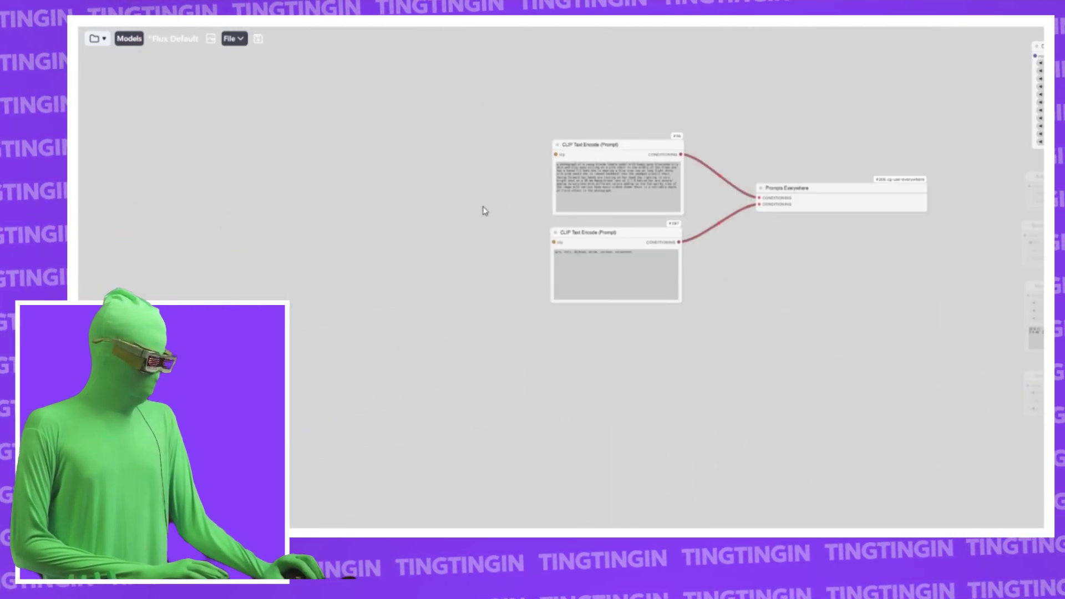
{"action": "scroll", "coordinate": [507, 202], "scroll_direction": "up", "scroll_amount": 5}
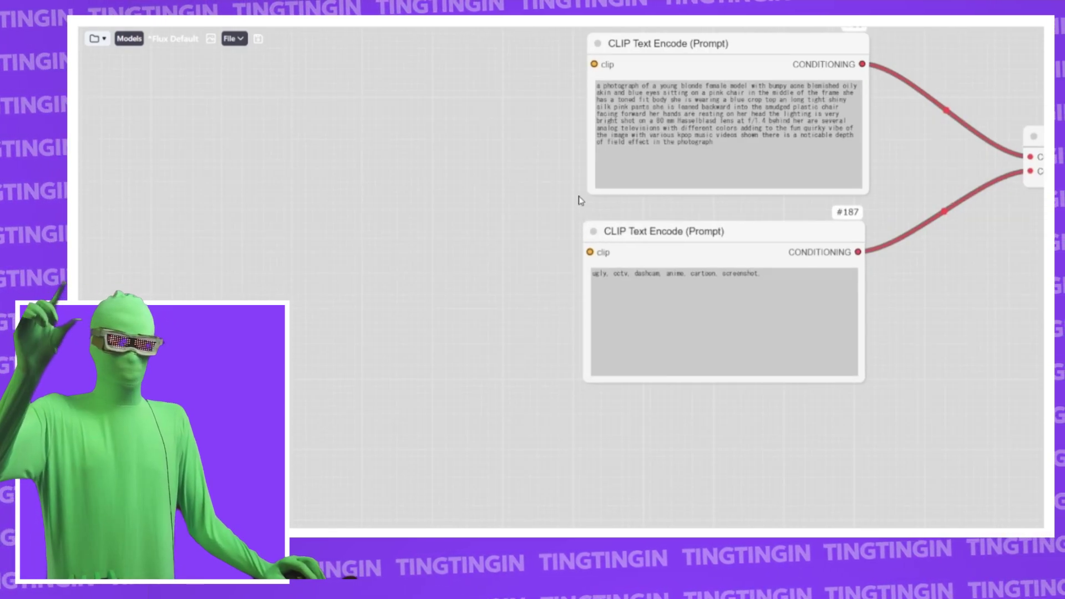
{"action": "scroll", "coordinate": [663, 237], "scroll_direction": "up", "scroll_amount": 4}
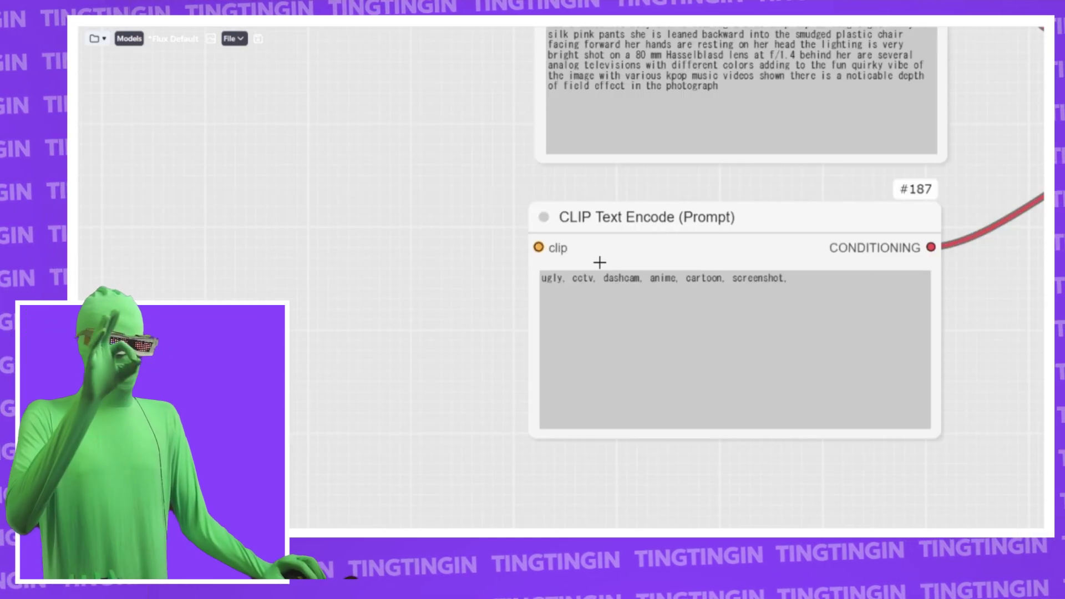
{"action": "left_click_drag", "start_coordinate": [563, 278], "coordinate": [509, 270]}
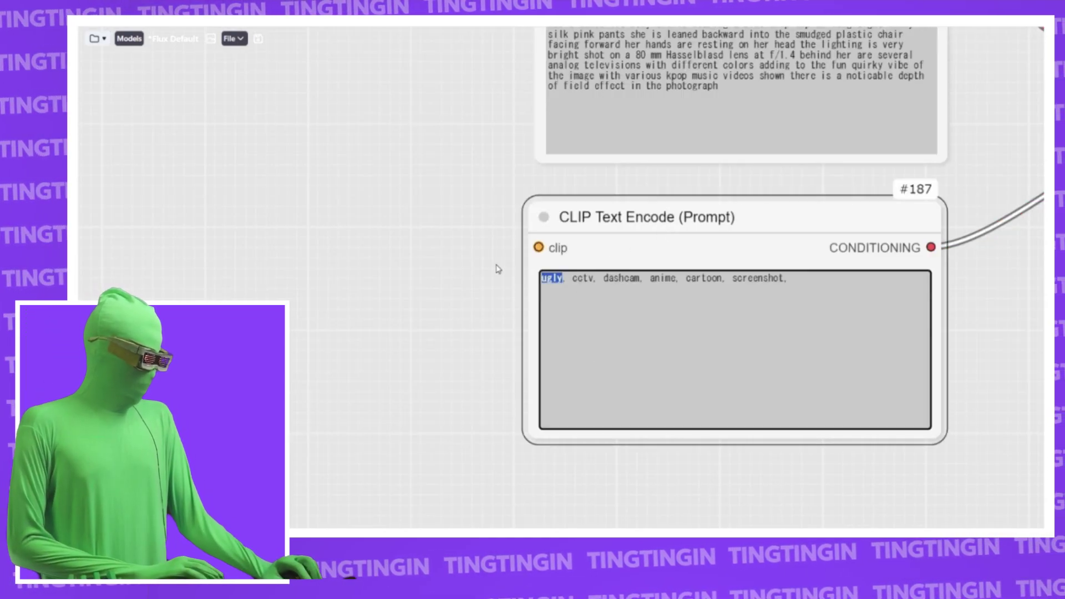
{"action": "left_click", "coordinate": [598, 269]}
{"action": "left_click_drag", "start_coordinate": [603, 278], "coordinate": [665, 278]}
{"action": "left_click_drag", "start_coordinate": [738, 278], "coordinate": [685, 278]}
{"action": "left_click_drag", "start_coordinate": [804, 278], "coordinate": [450, 282]}
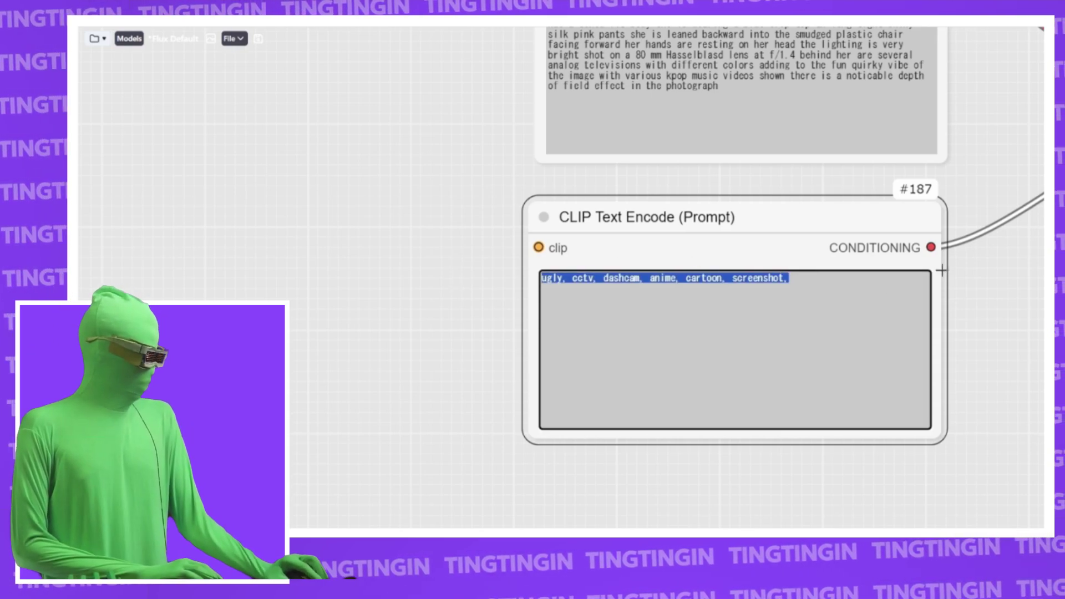
Compare the portrait in the Save Image node with the loaded reference portrait, checking faces, clothing and background televisions up close
{"action": "left_click_drag", "start_coordinate": [946, 268], "coordinate": [424, 283]}
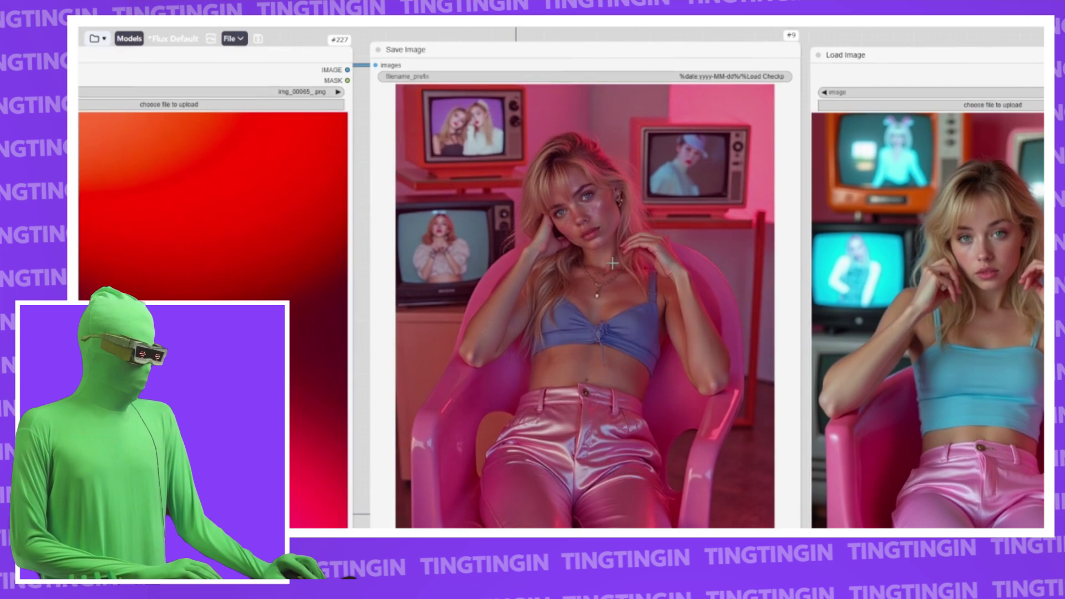
{"action": "scroll", "coordinate": [516, 147], "scroll_direction": "up", "scroll_amount": 2}
{"action": "scroll", "coordinate": [503, 142], "scroll_direction": "up", "scroll_amount": 2}
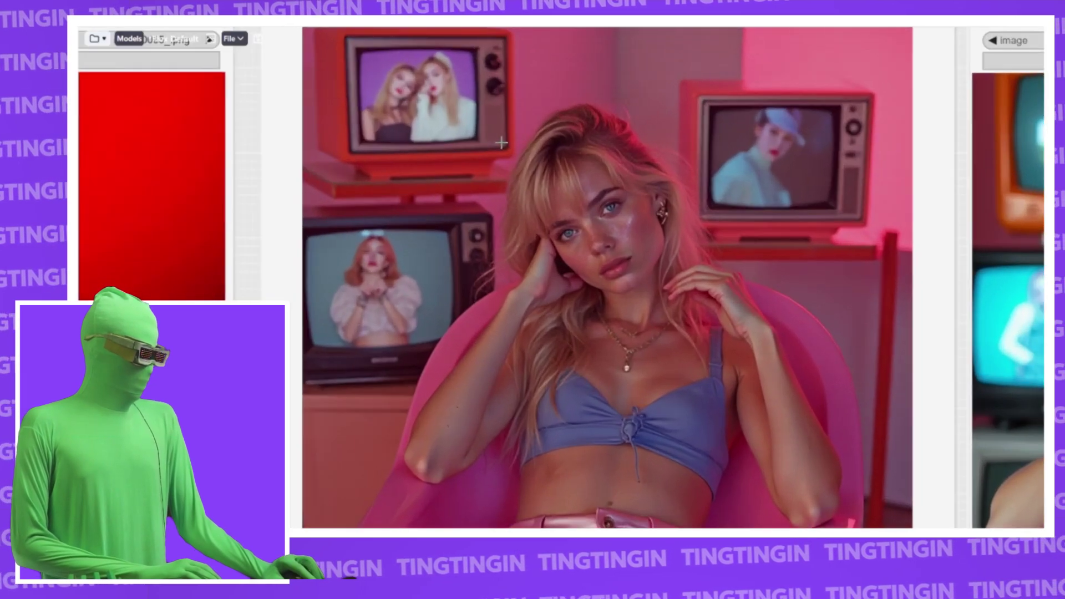
{"action": "left_click_drag", "start_coordinate": [583, 198], "coordinate": [594, 137]}
{"action": "scroll", "coordinate": [593, 137], "scroll_direction": "down", "scroll_amount": 4}
{"action": "scroll", "coordinate": [632, 190], "scroll_direction": "down", "scroll_amount": 1}
{"action": "scroll", "coordinate": [633, 191], "scroll_direction": "down", "scroll_amount": 1}
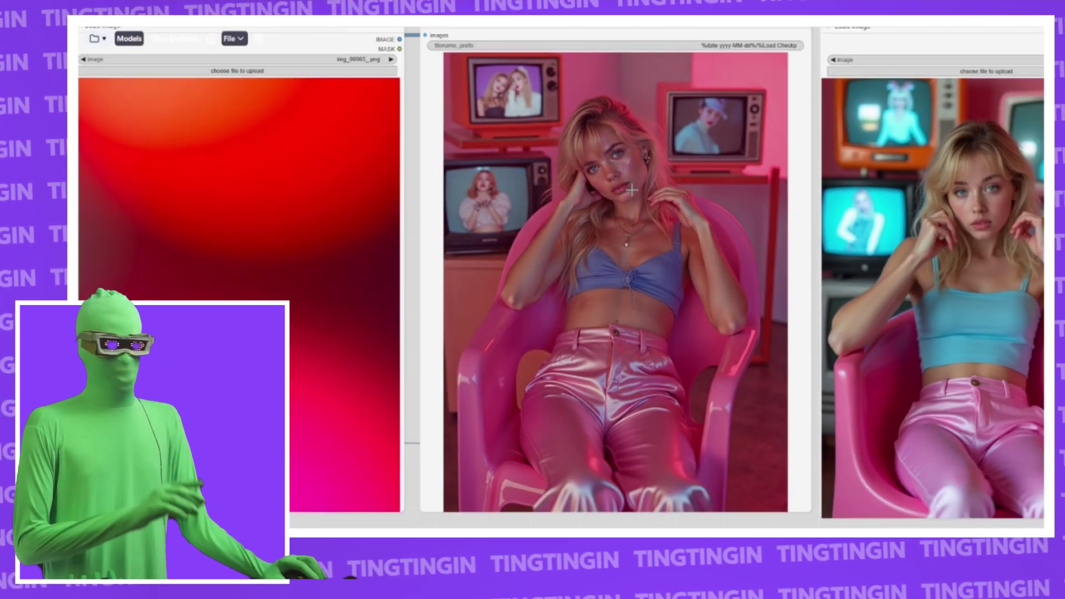
{"action": "left_click_drag", "start_coordinate": [810, 225], "coordinate": [503, 212]}
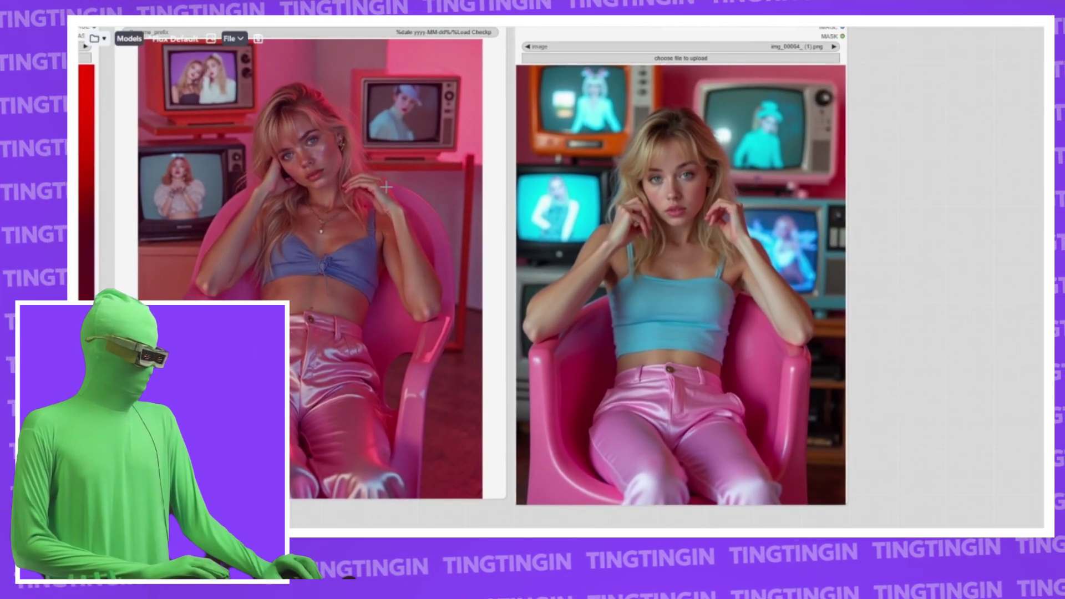
{"action": "left_click_drag", "start_coordinate": [336, 193], "coordinate": [692, 237]}
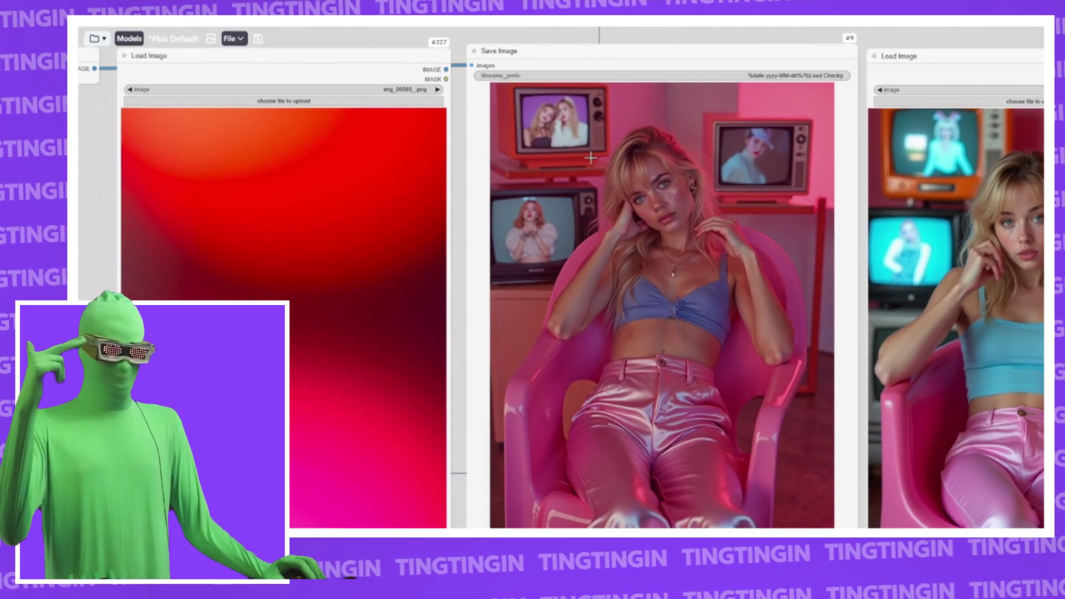
{"action": "scroll", "coordinate": [589, 103], "scroll_direction": "up", "scroll_amount": 5}
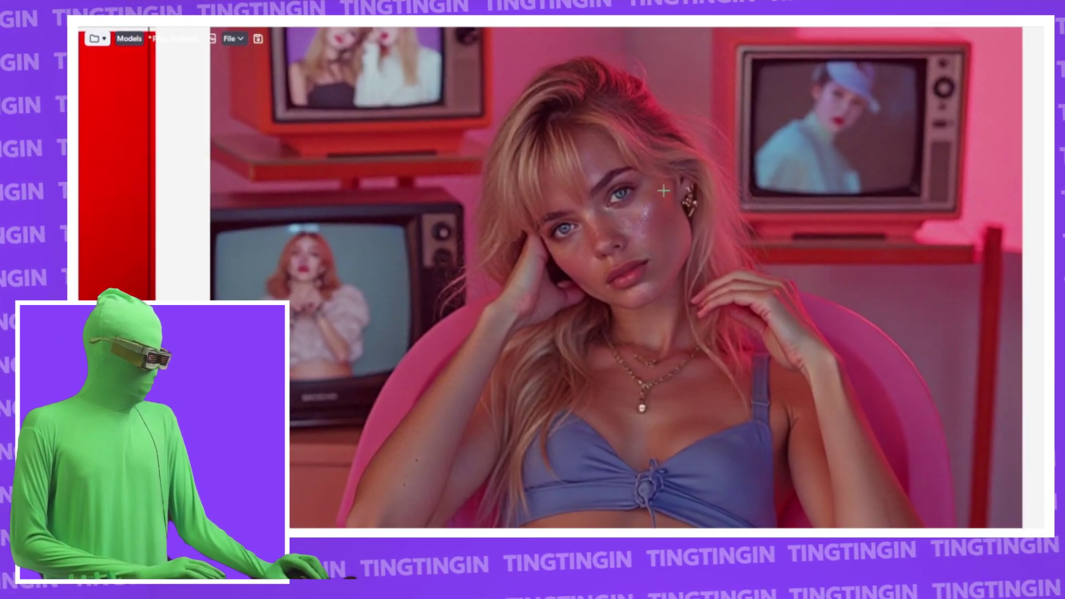
{"action": "left_click_drag", "start_coordinate": [664, 191], "coordinate": [111, 249]}
{"action": "scroll", "coordinate": [592, 185], "scroll_direction": "down", "scroll_amount": 2}
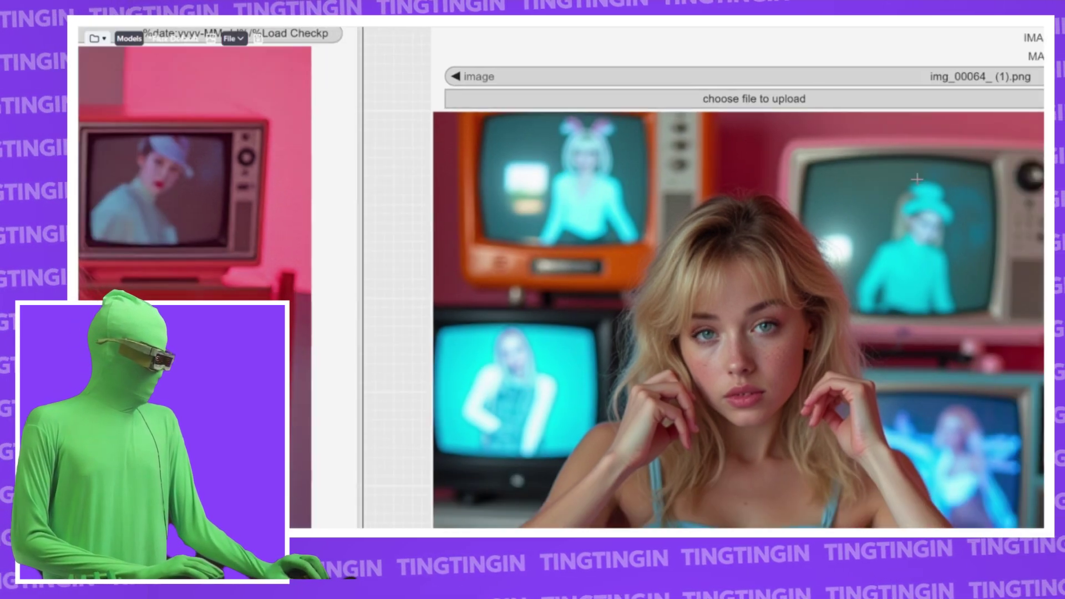
{"action": "left_click_drag", "start_coordinate": [490, 219], "coordinate": [930, 222]}
{"action": "scroll", "coordinate": [698, 147], "scroll_direction": "up", "scroll_amount": 3}
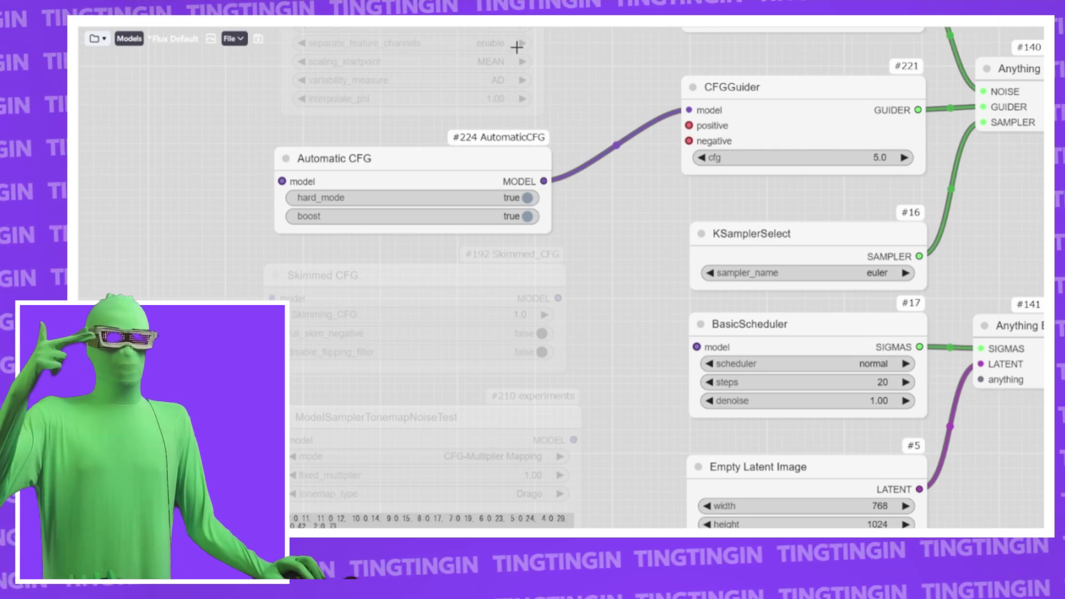
Check the Automatic CFG node and compare the img_00003_.png and img_00064_ (1).png portraits, including faces and background televisions
{"action": "left_click_drag", "start_coordinate": [485, 174], "coordinate": [481, 169]}
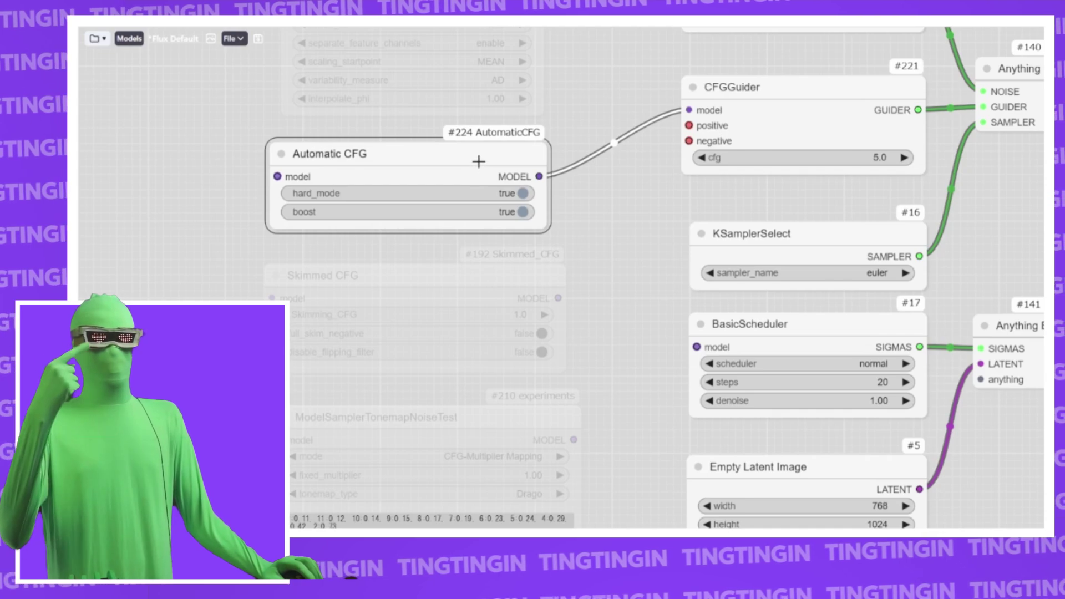
{"action": "left_click_drag", "start_coordinate": [519, 166], "coordinate": [485, 175]}
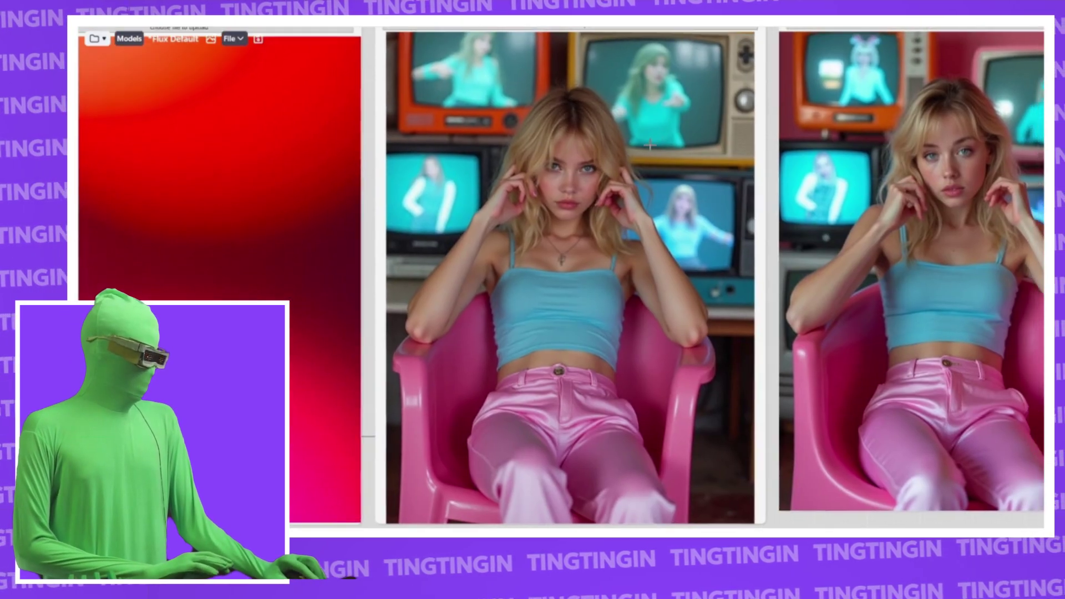
{"action": "scroll", "coordinate": [573, 183], "scroll_direction": "up", "scroll_amount": 2}
{"action": "left_click_drag", "start_coordinate": [574, 183], "coordinate": [580, 185]}
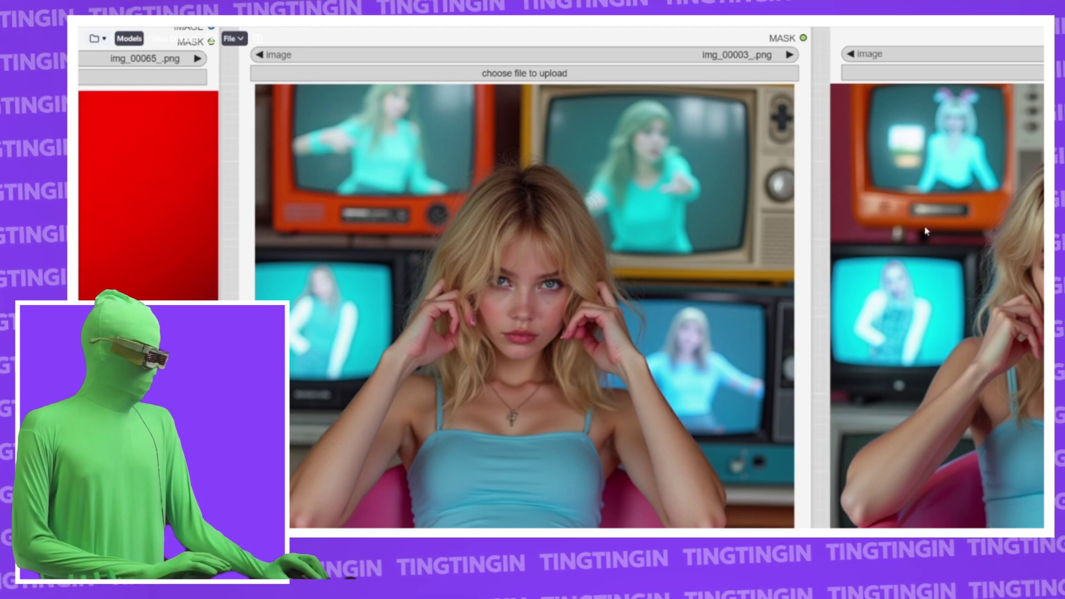
{"action": "left_click_drag", "start_coordinate": [923, 228], "coordinate": [462, 232]}
{"action": "left_click_drag", "start_coordinate": [375, 188], "coordinate": [956, 195]}
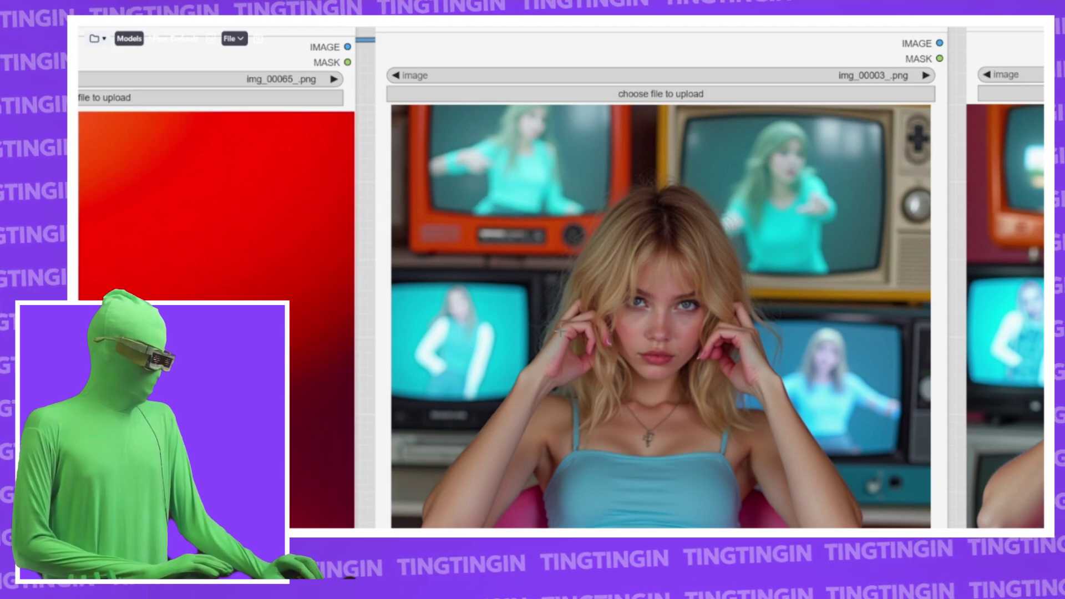
{"action": "left_click_drag", "start_coordinate": [946, 209], "coordinate": [710, 208]}
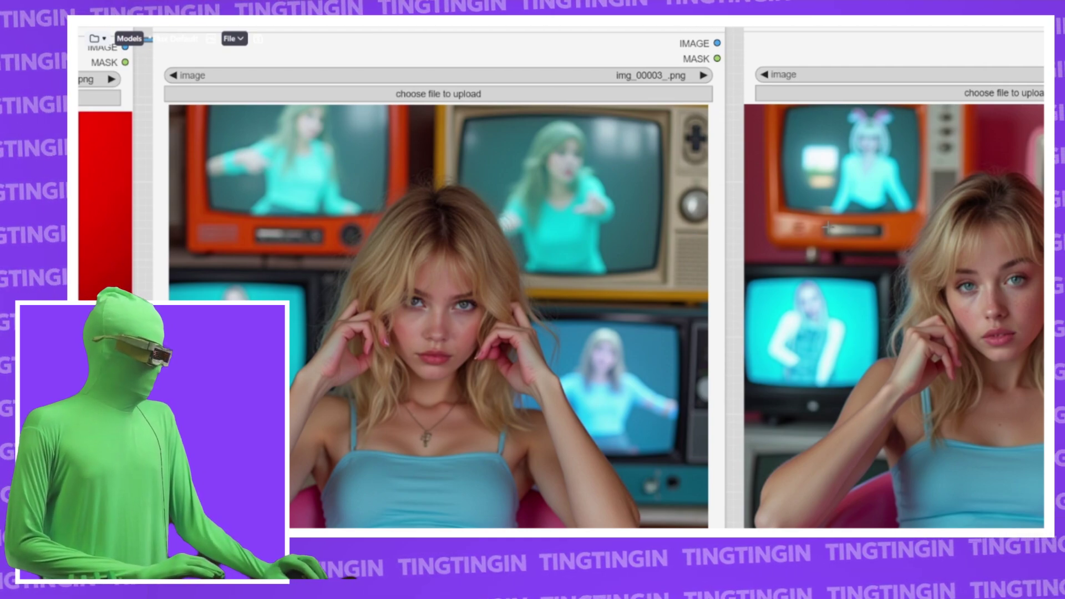
{"action": "left_click_drag", "start_coordinate": [904, 266], "coordinate": [584, 244]}
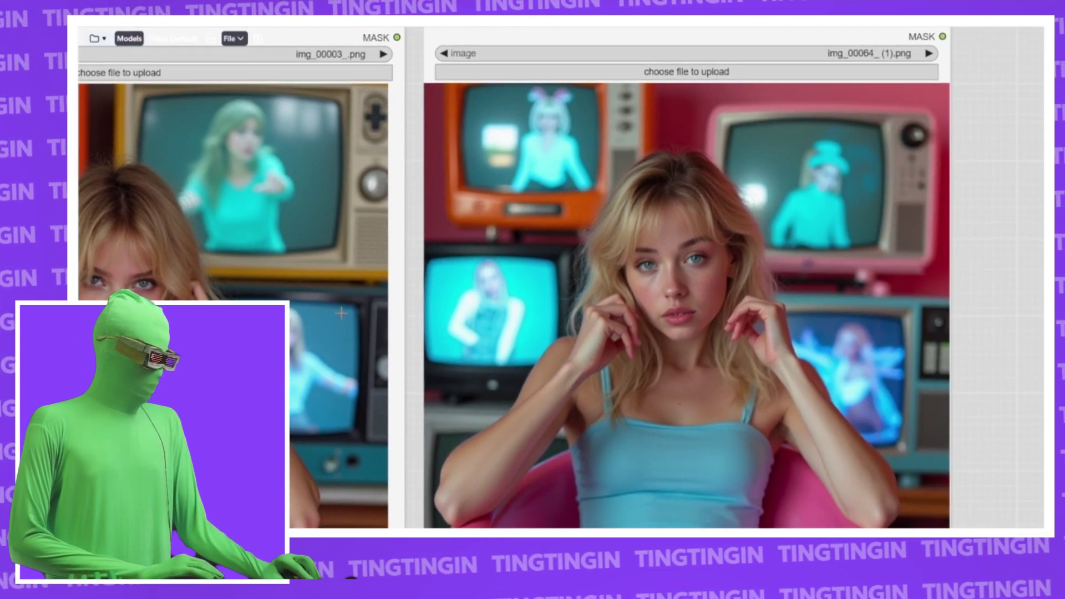
{"action": "left_click_drag", "start_coordinate": [400, 288], "coordinate": [647, 298]}
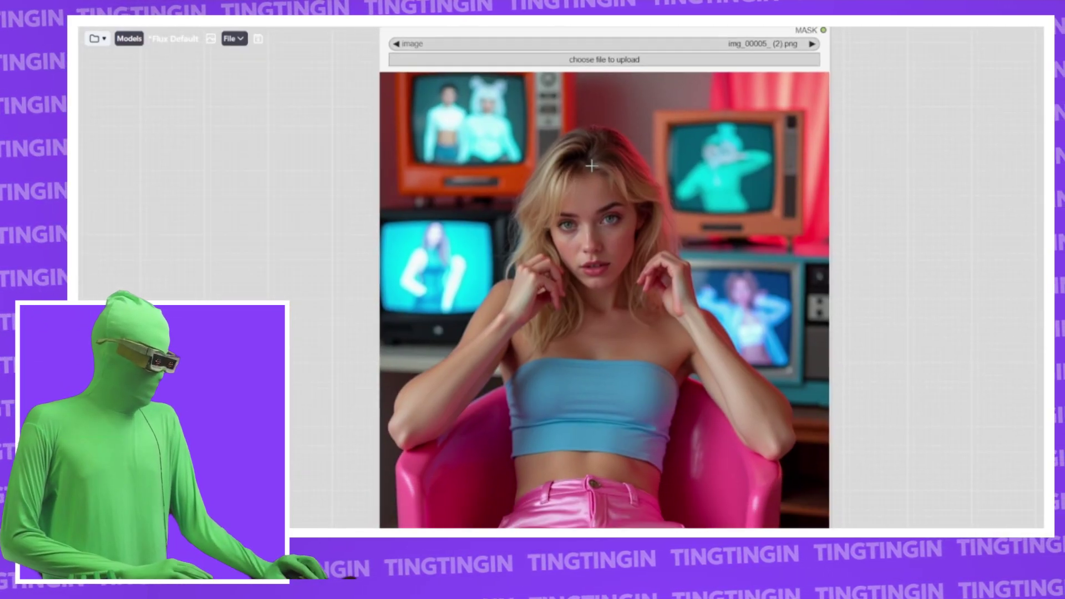
Examine the img_00005_ (2).png portrait, checking the face, clothing and background televisions
{"action": "scroll", "coordinate": [743, 192], "scroll_direction": "down", "scroll_amount": 3}
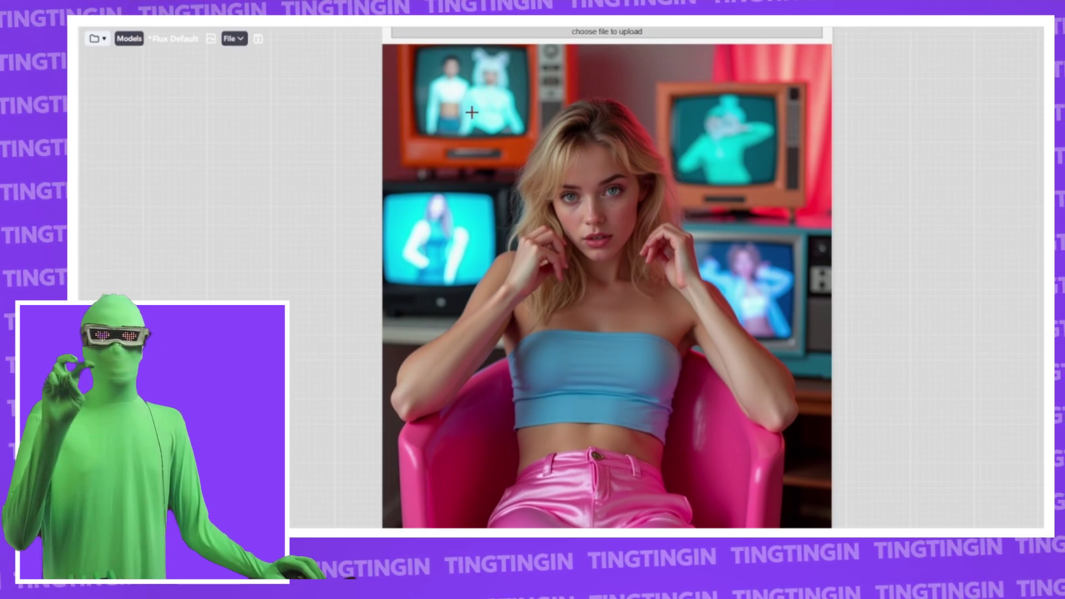
{"action": "scroll", "coordinate": [474, 117], "scroll_direction": "up", "scroll_amount": 2}
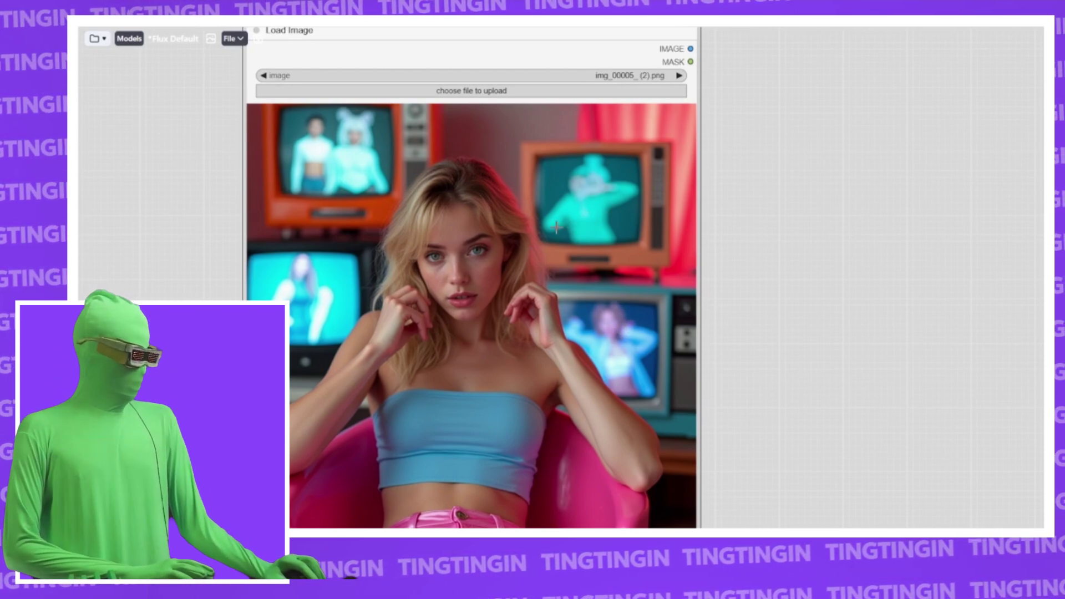
{"action": "scroll", "coordinate": [444, 178], "scroll_direction": "down", "scroll_amount": 1}
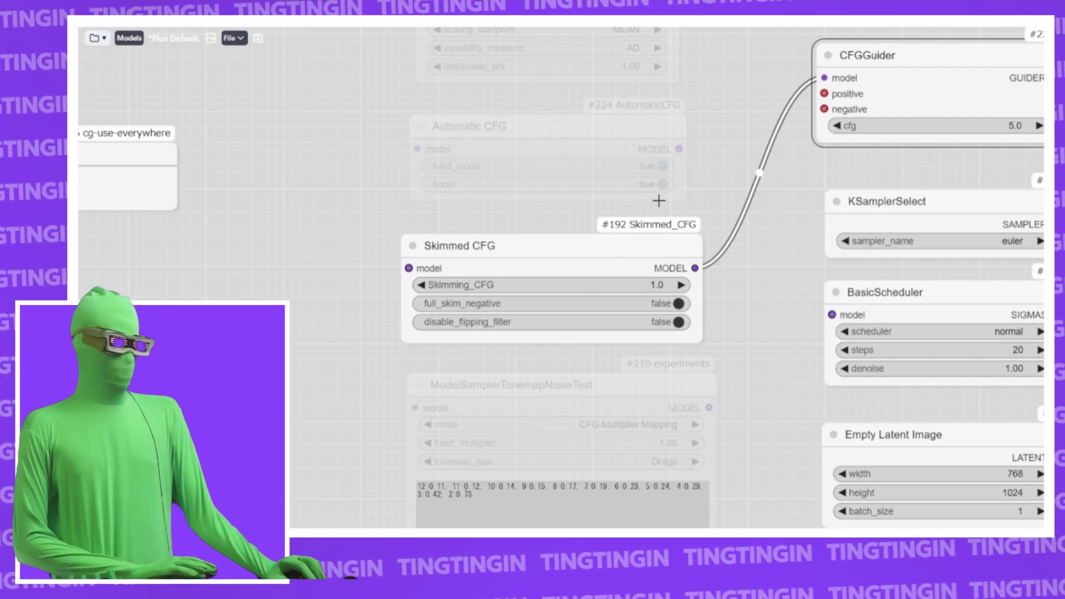
Check the Skimmed CFG node and compare the img_00008_ (1).png portrait up close with the portrait beside it
{"action": "scroll", "coordinate": [880, 194], "scroll_direction": "down", "scroll_amount": 3}
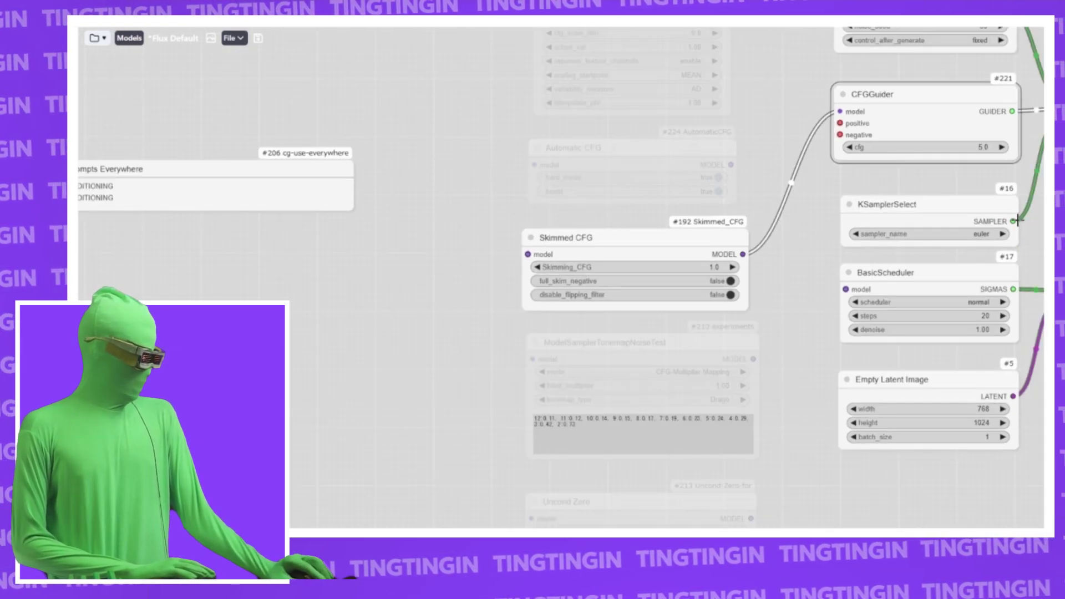
{"action": "left_click_drag", "start_coordinate": [977, 195], "coordinate": [190, 194]}
{"action": "left_click_drag", "start_coordinate": [877, 233], "coordinate": [300, 291]}
{"action": "left_click_drag", "start_coordinate": [828, 212], "coordinate": [823, 212]}
{"action": "scroll", "coordinate": [823, 212], "scroll_direction": "right", "scroll_amount": 6}
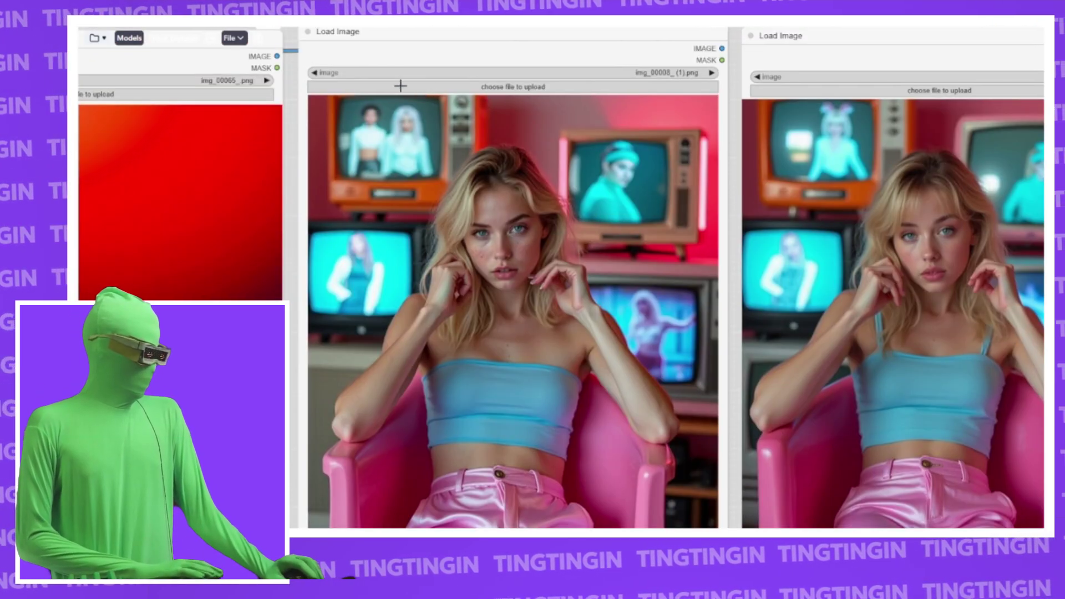
{"action": "scroll", "coordinate": [428, 149], "scroll_direction": "up", "scroll_amount": 3}
{"action": "left_click_drag", "start_coordinate": [614, 262], "coordinate": [758, 272]}
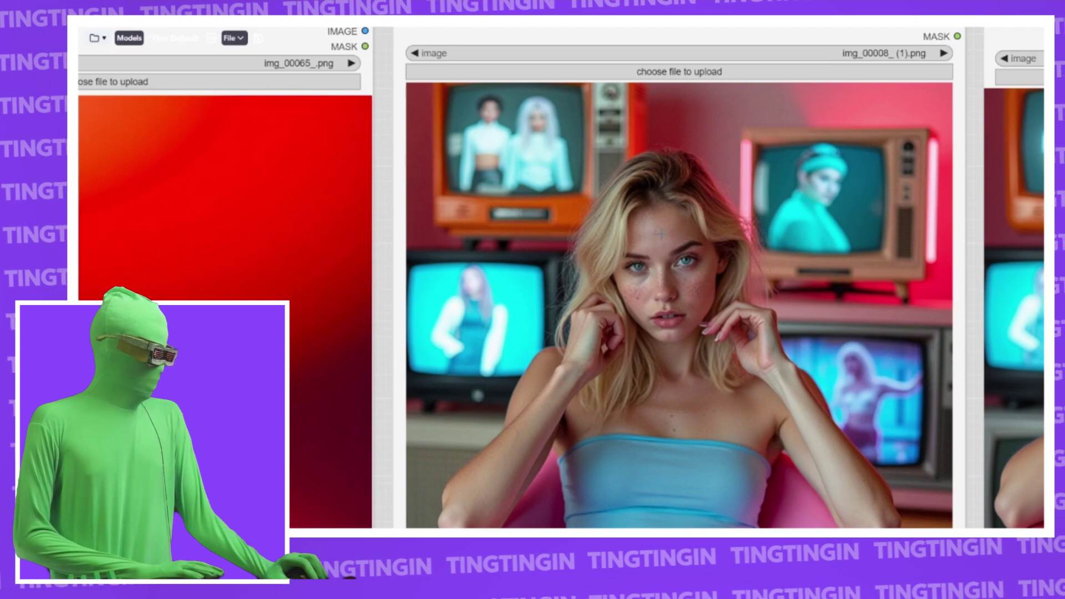
{"action": "scroll", "coordinate": [679, 249], "scroll_direction": "up", "scroll_amount": 2}
{"action": "left_click_drag", "start_coordinate": [741, 283], "coordinate": [125, 291]}
{"action": "scroll", "coordinate": [720, 329], "scroll_direction": "left", "scroll_amount": 10}
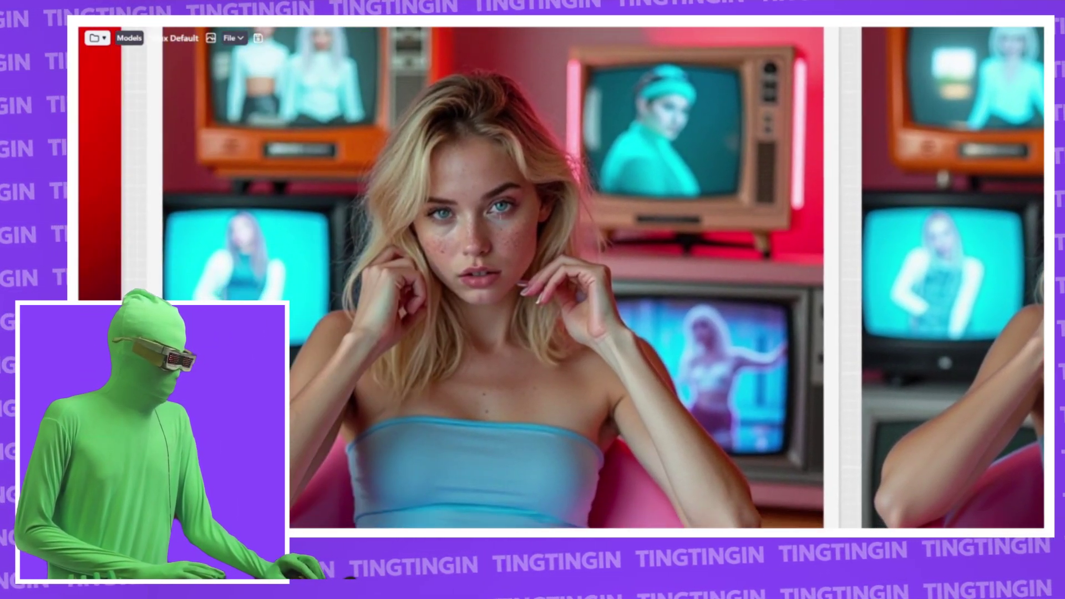
{"action": "scroll", "coordinate": [690, 230], "scroll_direction": "down", "scroll_amount": 3}
{"action": "left_click_drag", "start_coordinate": [761, 258], "coordinate": [606, 187]}
{"action": "scroll", "coordinate": [612, 170], "scroll_direction": "down", "scroll_amount": 2}
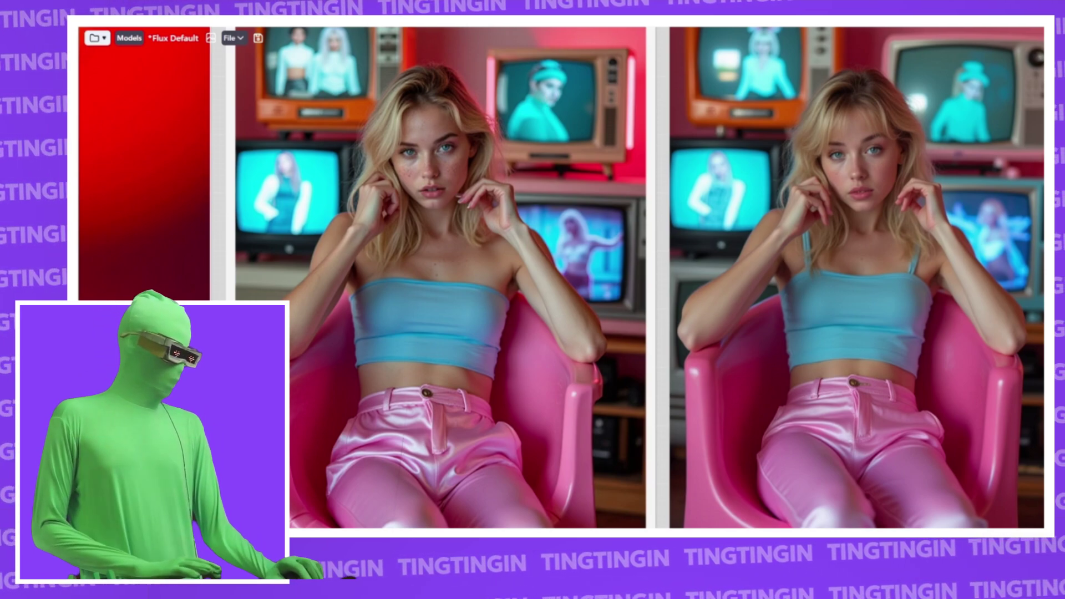
{"action": "scroll", "coordinate": [561, 277], "scroll_direction": "down", "scroll_amount": 1}
Compare the img_00009_ (4).png portrait with the portraits above it, examining skin, arms, necklace and televisions up close
{"action": "left_click_drag", "start_coordinate": [582, 278], "coordinate": [602, 75]}
{"action": "left_click_drag", "start_coordinate": [725, 404], "coordinate": [740, 139]}
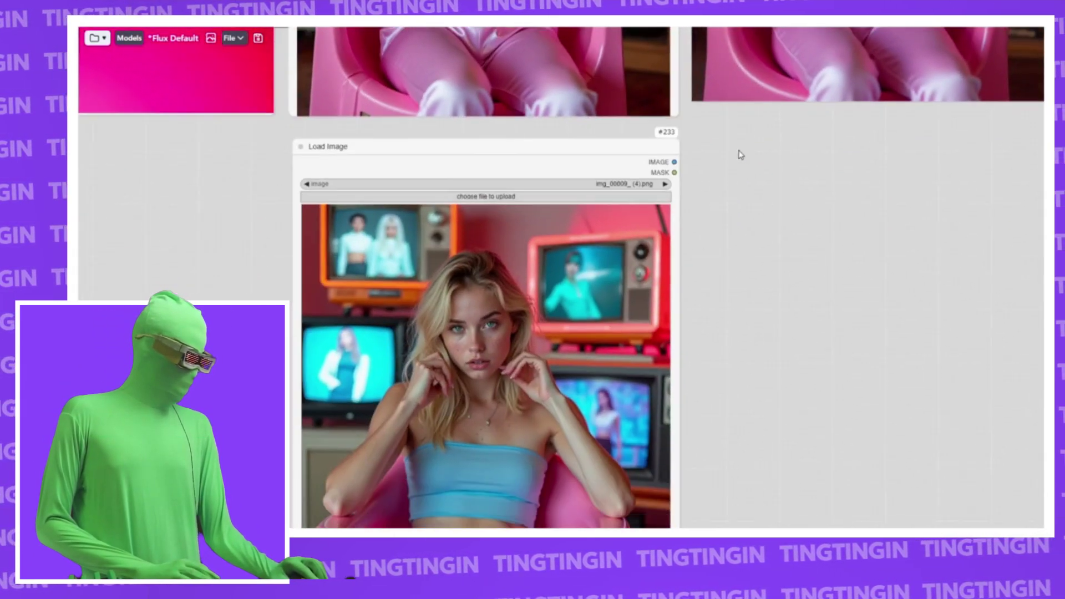
{"action": "scroll", "coordinate": [757, 328], "scroll_direction": "down", "scroll_amount": 5}
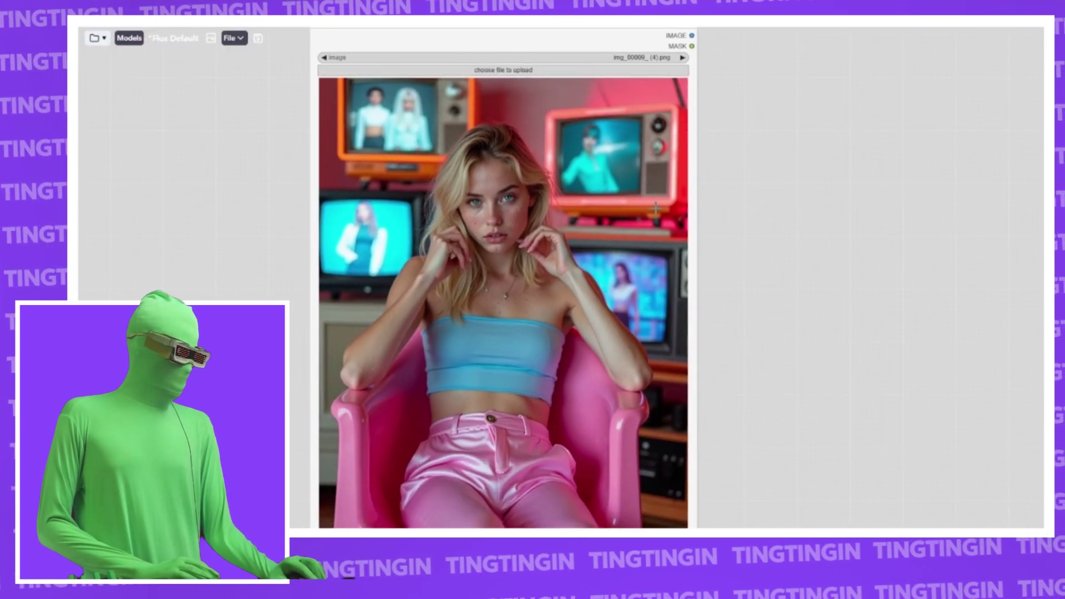
{"action": "scroll", "coordinate": [581, 201], "scroll_direction": "up", "scroll_amount": 4}
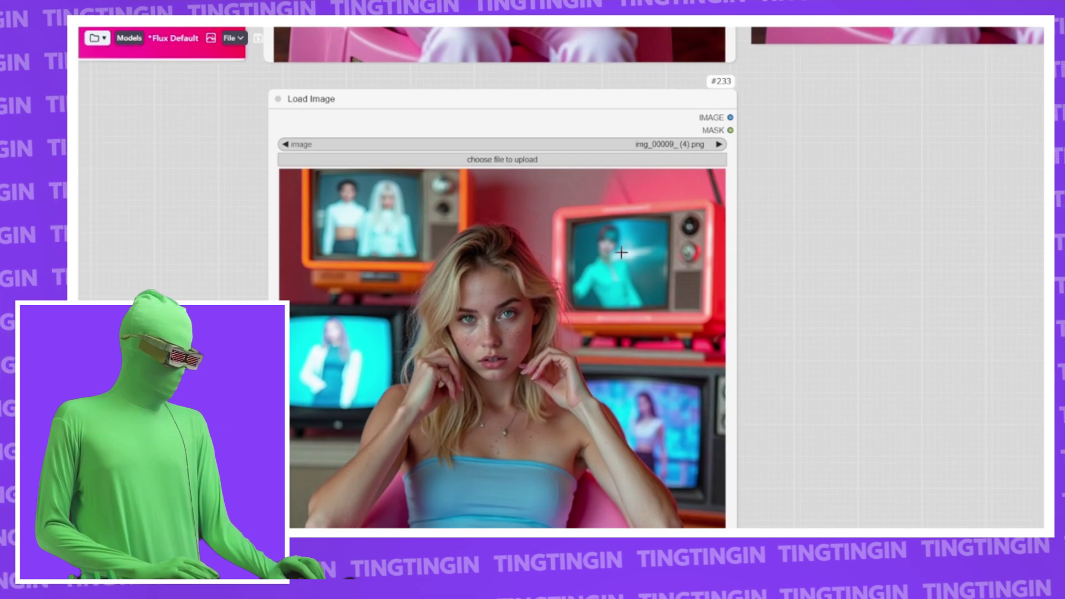
{"action": "scroll", "coordinate": [647, 143], "scroll_direction": "up", "scroll_amount": 6}
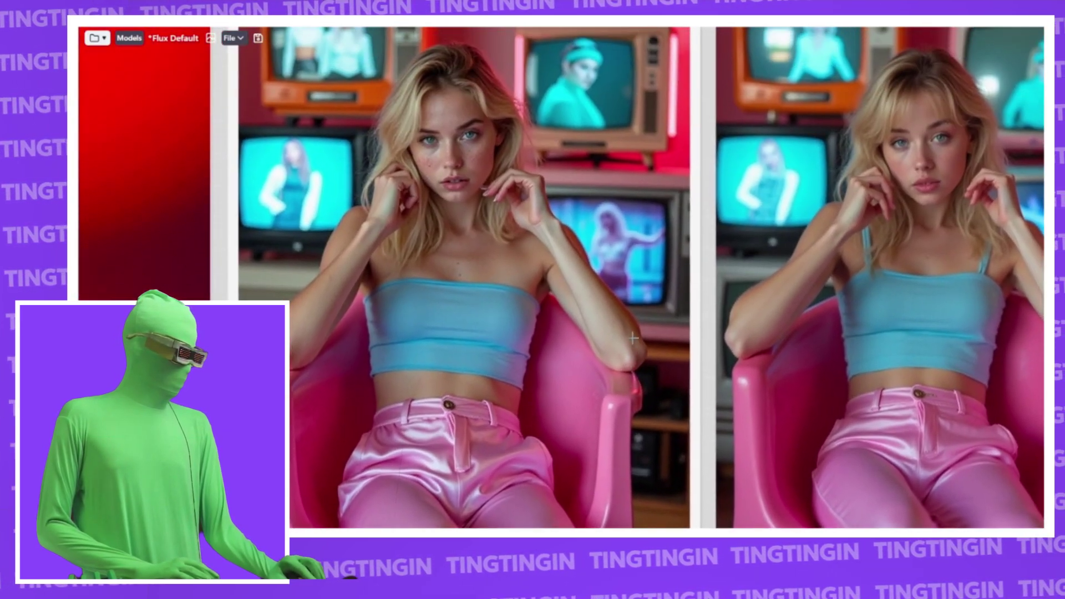
{"action": "scroll", "coordinate": [634, 343], "scroll_direction": "up", "scroll_amount": 2}
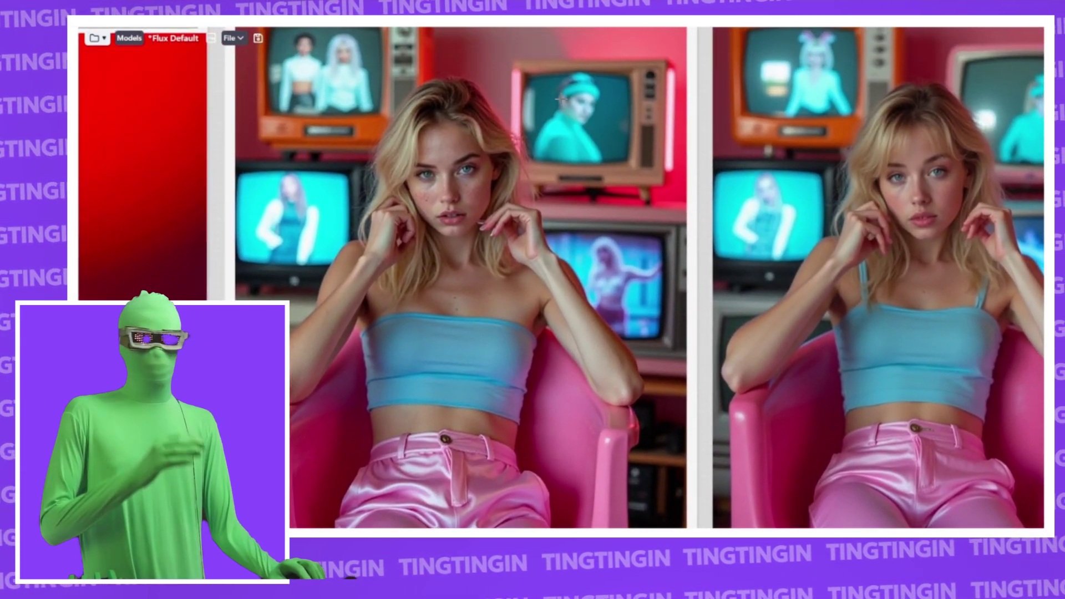
{"action": "scroll", "coordinate": [608, 389], "scroll_direction": "down", "scroll_amount": 10}
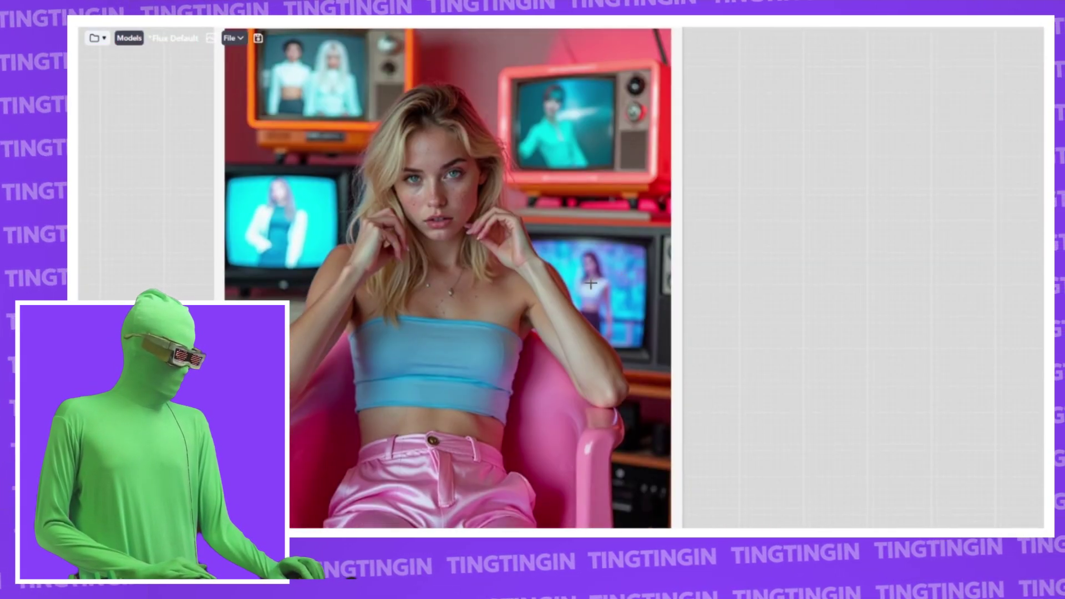
{"action": "scroll", "coordinate": [598, 284], "scroll_direction": "up", "scroll_amount": 8}
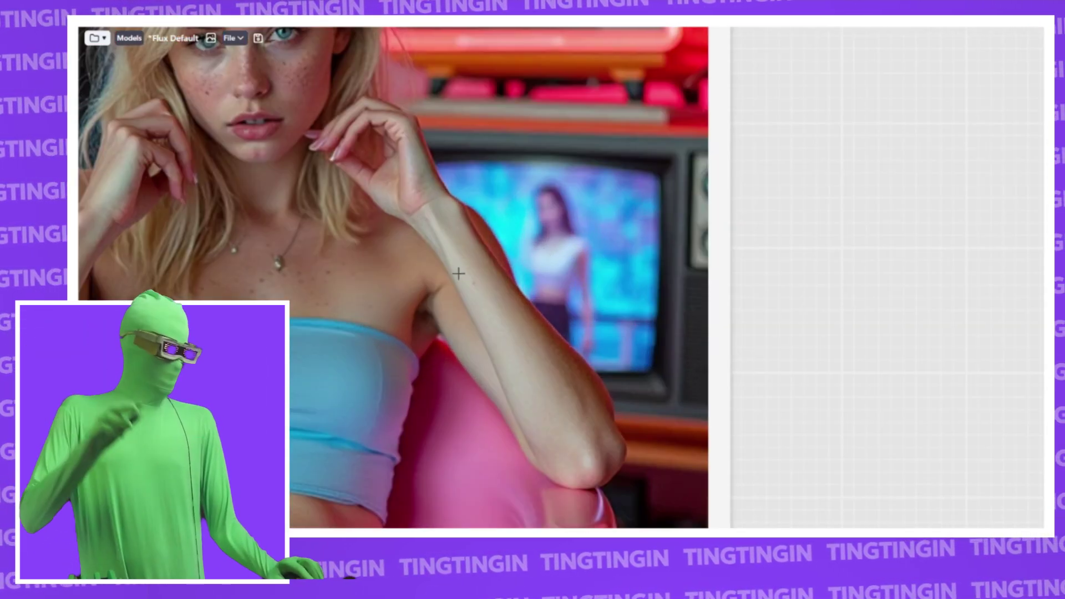
{"action": "scroll", "coordinate": [481, 233], "scroll_direction": "down", "scroll_amount": 5}
{"action": "scroll", "coordinate": [480, 234], "scroll_direction": "down", "scroll_amount": 2}
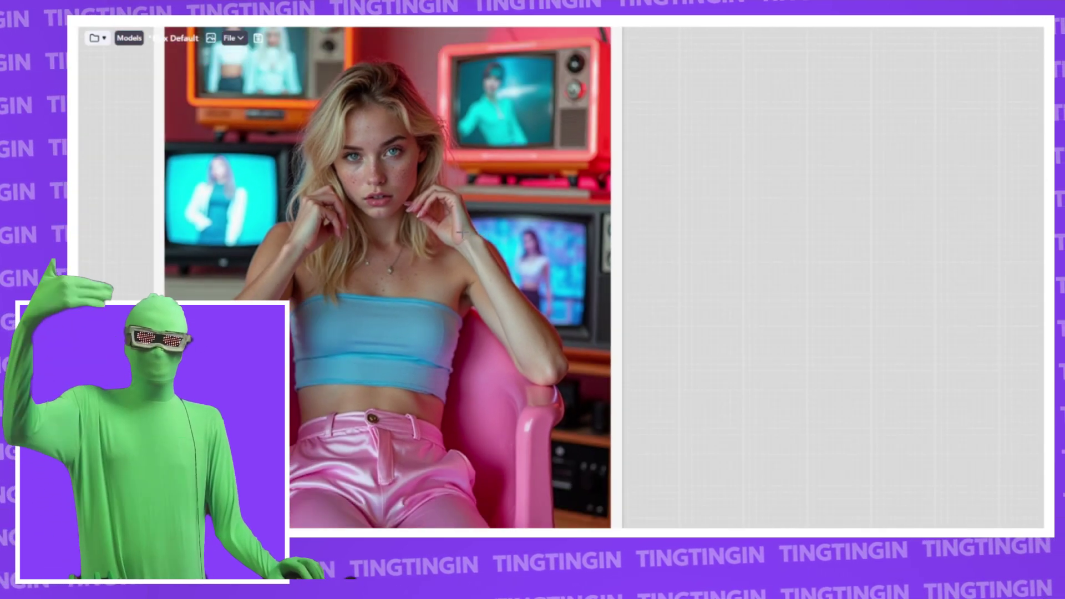
{"action": "left_click_drag", "start_coordinate": [461, 232], "coordinate": [551, 232]}
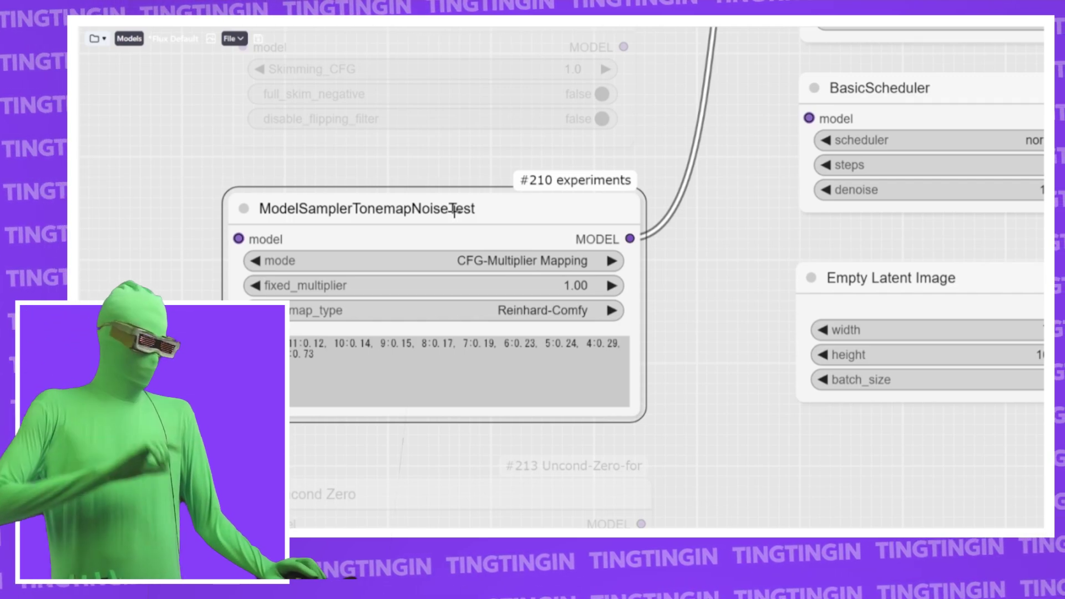
Show the available tonemap_type options of the ModelSamplerTonemapNoiseTest node
{"action": "left_click_drag", "start_coordinate": [544, 201], "coordinate": [528, 207]}
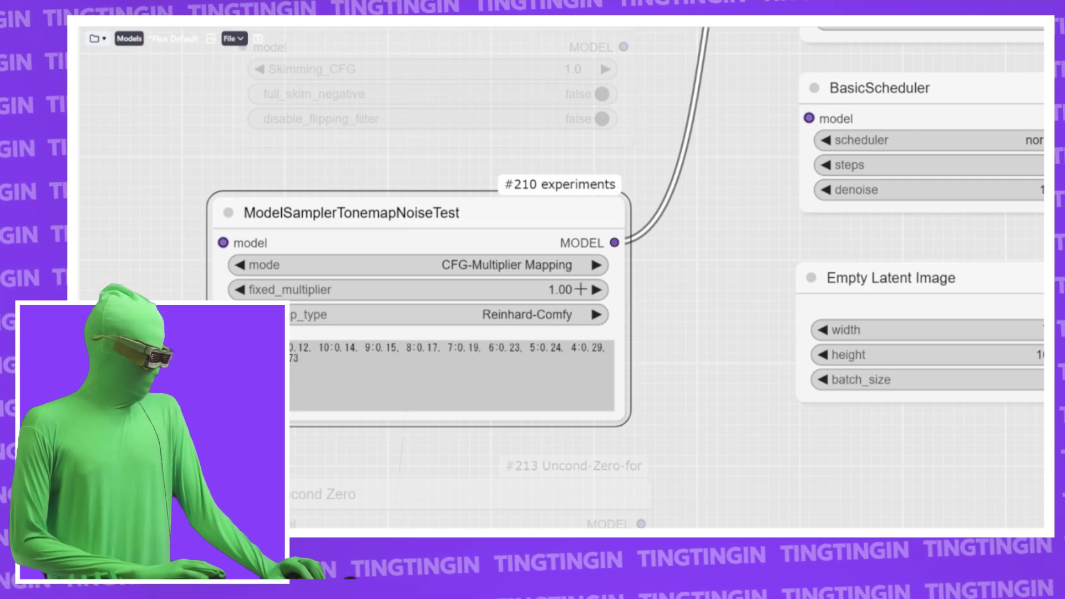
{"action": "left_click_drag", "start_coordinate": [575, 208], "coordinate": [577, 209]}
{"action": "left_click", "coordinate": [519, 314]}
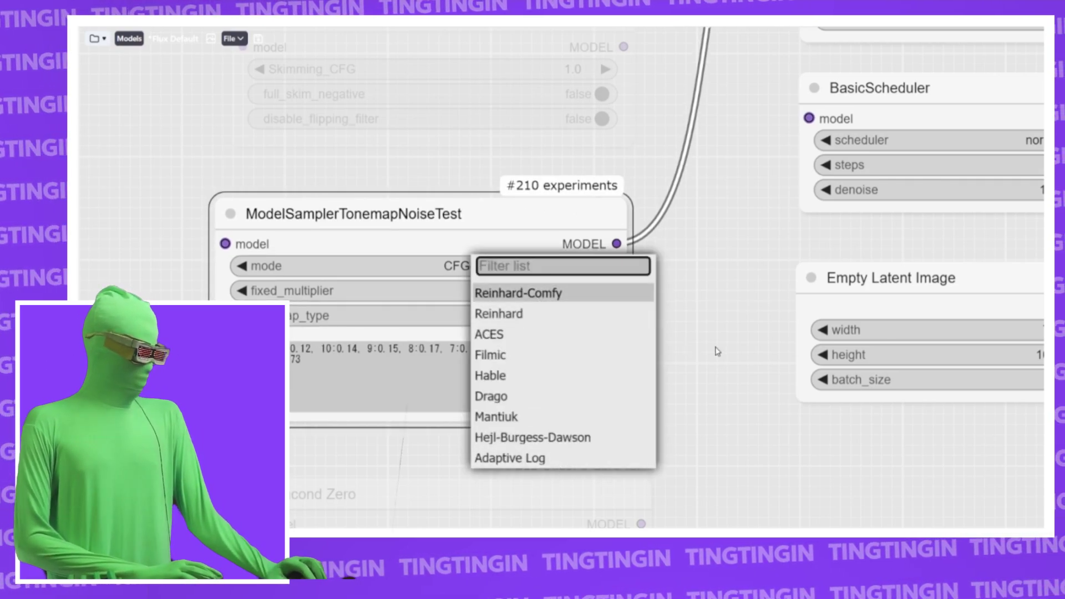
Try the Fixed Multiplier mode on the ModelSamplerTonemapNoiseTest node and return it to CFG-Multiplier Mapping
{"action": "left_click", "coordinate": [557, 267]}
{"action": "left_click", "coordinate": [562, 259]}
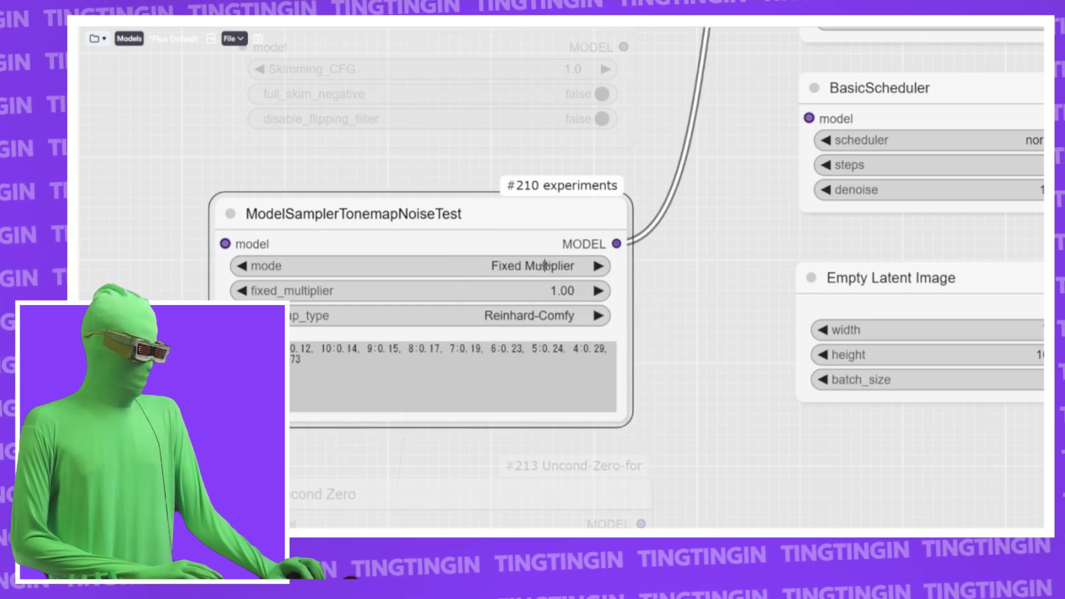
{"action": "left_click", "coordinate": [545, 265]}
{"action": "left_click", "coordinate": [558, 281]}
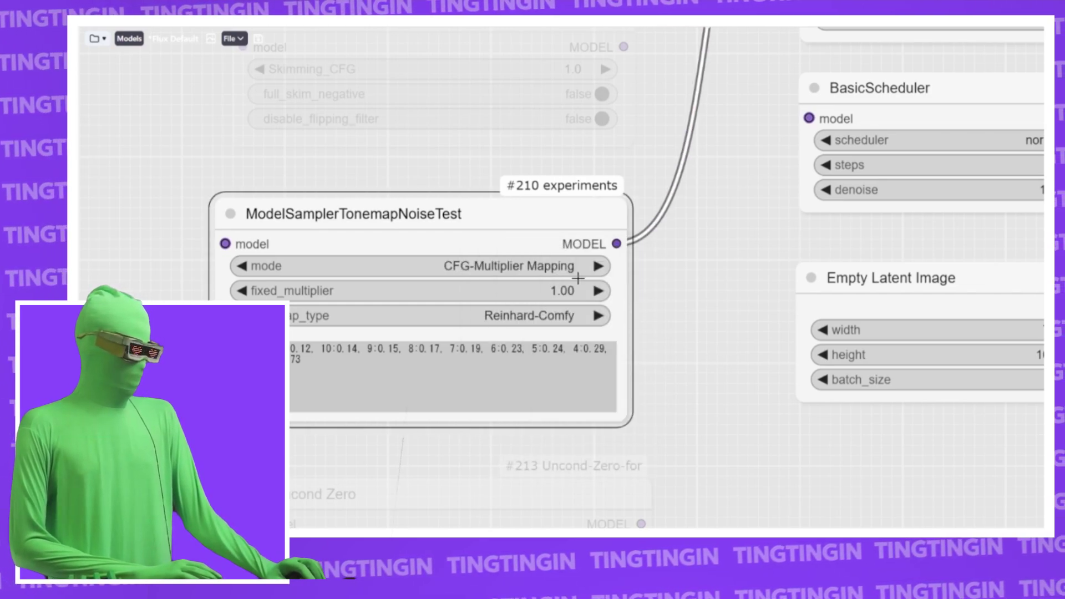
Review the tonemap_type options and compare the upper-row sample portraits, including img_00045_.png and img_00046_.png
{"action": "left_click", "coordinate": [527, 312]}
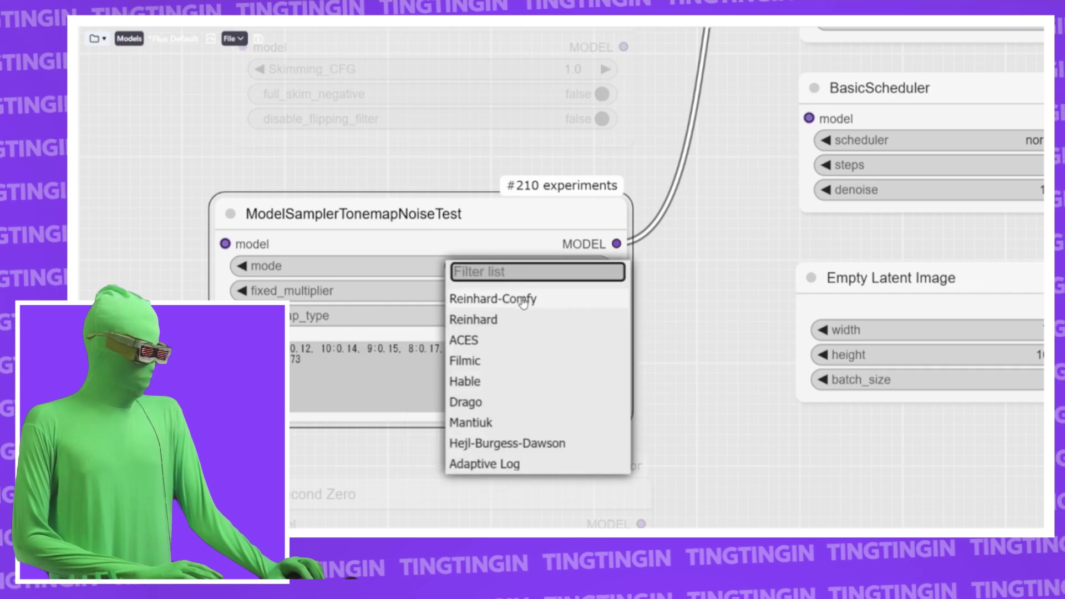
{"action": "left_click", "coordinate": [722, 347]}
{"action": "scroll", "coordinate": [777, 305], "scroll_direction": "down", "scroll_amount": 5}
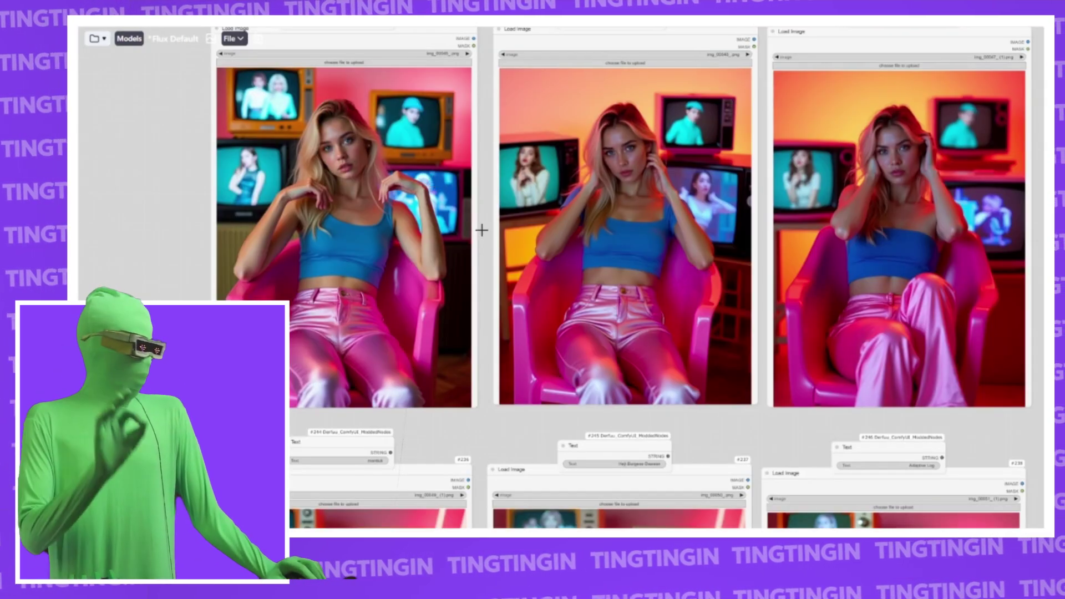
{"action": "left_click_drag", "start_coordinate": [578, 239], "coordinate": [753, 288]}
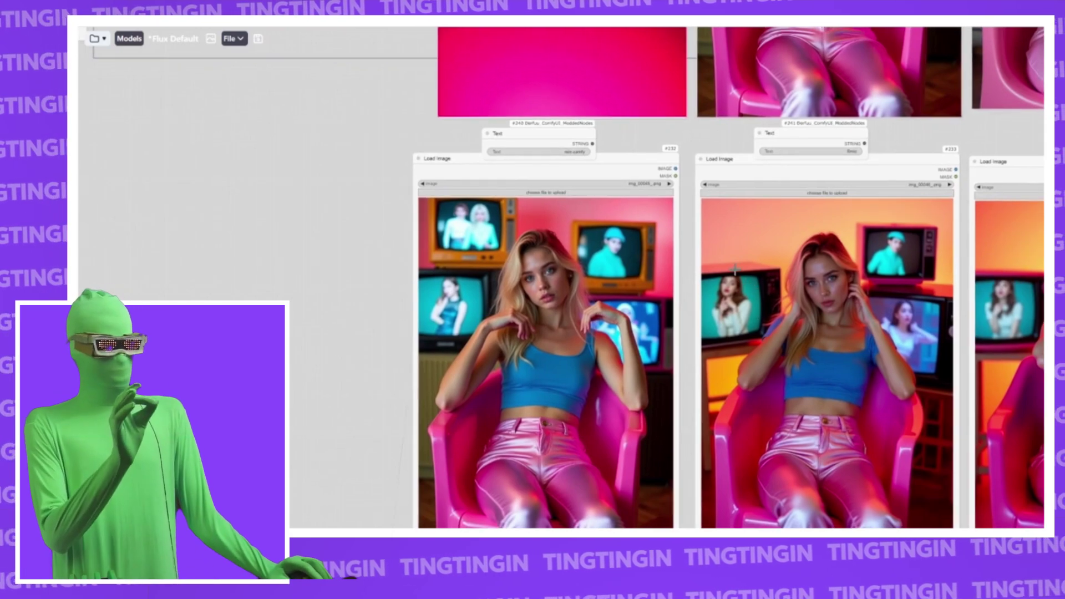
{"action": "scroll", "coordinate": [750, 308], "scroll_direction": "up", "scroll_amount": 6}
{"action": "left_click_drag", "start_coordinate": [580, 290], "coordinate": [718, 337]}
{"action": "left_click_drag", "start_coordinate": [647, 339], "coordinate": [643, 285]}
{"action": "left_click_drag", "start_coordinate": [629, 216], "coordinate": [235, 172]}
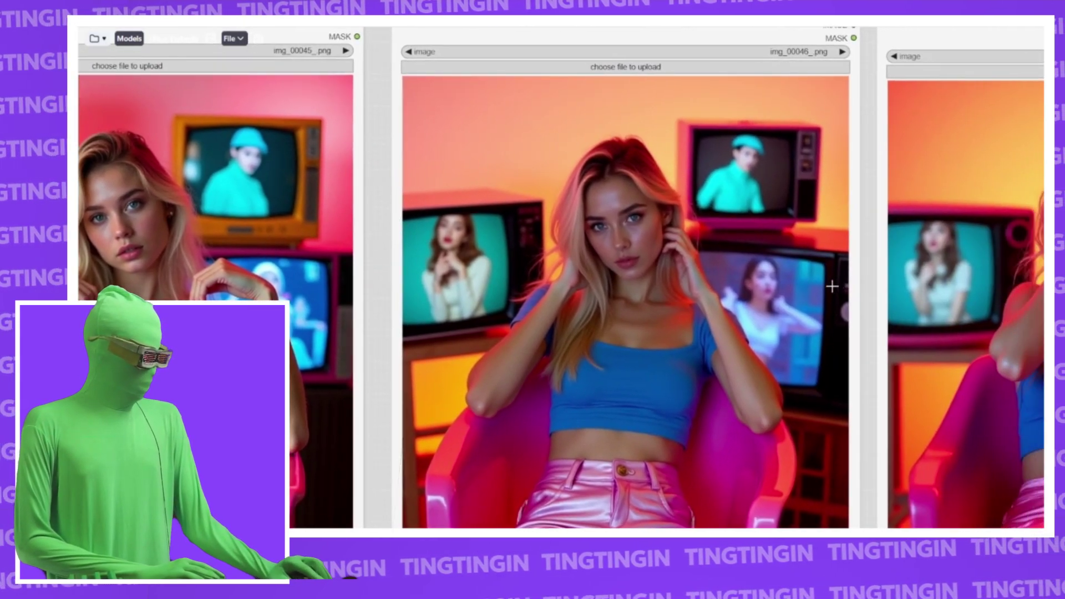
{"action": "left_click_drag", "start_coordinate": [519, 227], "coordinate": [193, 238]}
{"action": "left_click_drag", "start_coordinate": [670, 308], "coordinate": [611, 305]}
Compare the lower-row tonemap sample portraits, including img_00051_ (1).png and img_00052_ (1).png
{"action": "left_click_drag", "start_coordinate": [475, 322], "coordinate": [440, 72]}
{"action": "left_click_drag", "start_coordinate": [328, 522], "coordinate": [617, 177]}
{"action": "left_click_drag", "start_coordinate": [635, 271], "coordinate": [666, 145]}
{"action": "left_click_drag", "start_coordinate": [949, 276], "coordinate": [508, 319]}
{"action": "left_click_drag", "start_coordinate": [954, 246], "coordinate": [604, 196]}
{"action": "left_click_drag", "start_coordinate": [908, 265], "coordinate": [451, 230]}
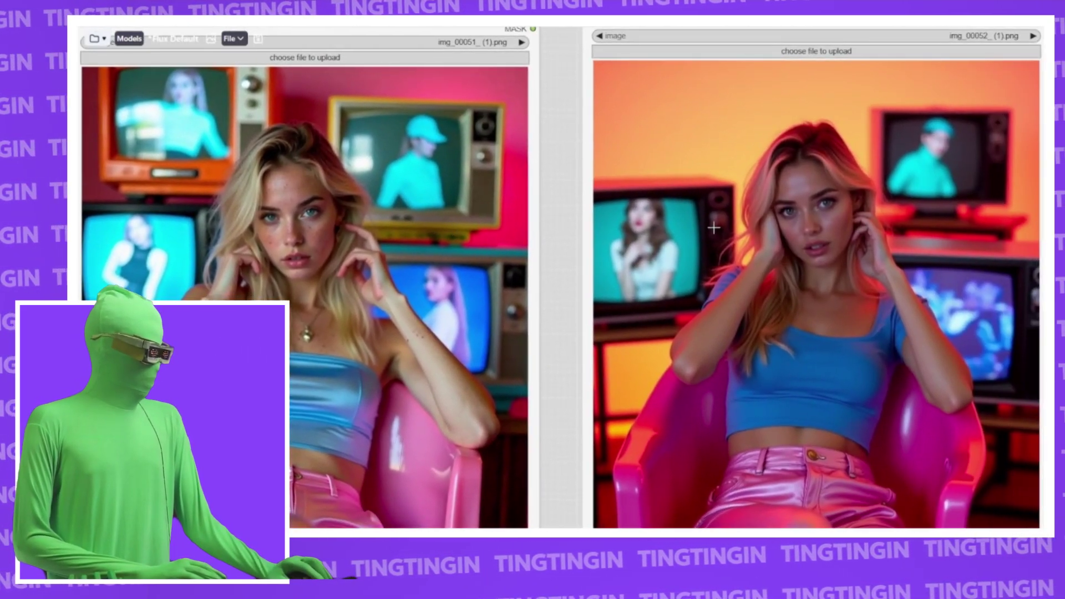
Examine the portrait with teal walls in img_00048_ (1).png and read the tonemap name in its text node
{"action": "left_click_drag", "start_coordinate": [858, 113], "coordinate": [851, 122]}
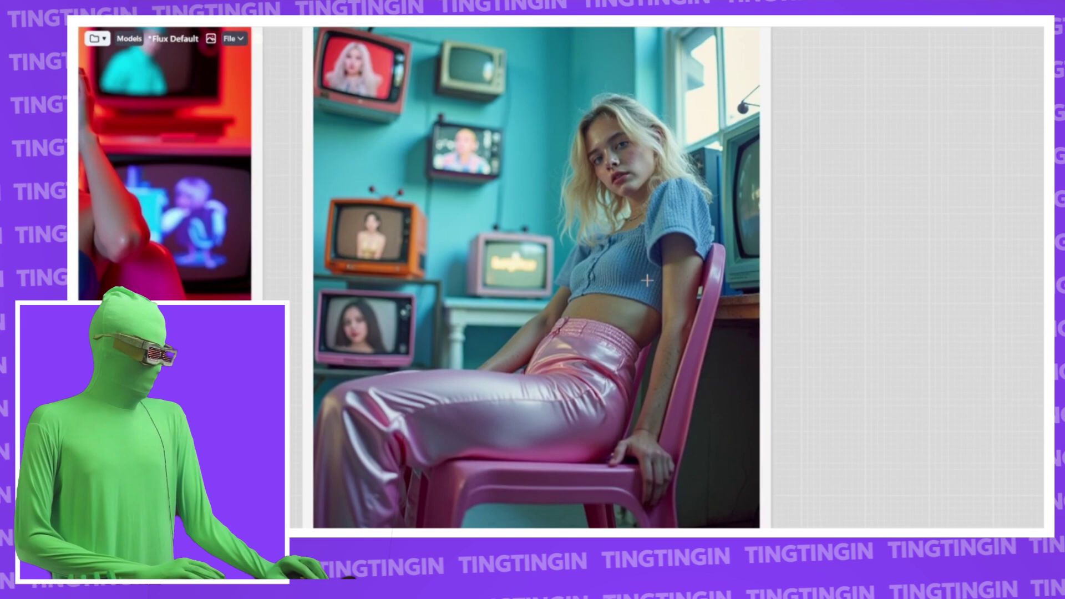
{"action": "scroll", "coordinate": [662, 170], "scroll_direction": "down", "scroll_amount": 3}
{"action": "left_click_drag", "start_coordinate": [695, 156], "coordinate": [682, 240]}
{"action": "left_click_drag", "start_coordinate": [685, 43], "coordinate": [664, 173]}
{"action": "scroll", "coordinate": [613, 147], "scroll_direction": "up", "scroll_amount": 7}
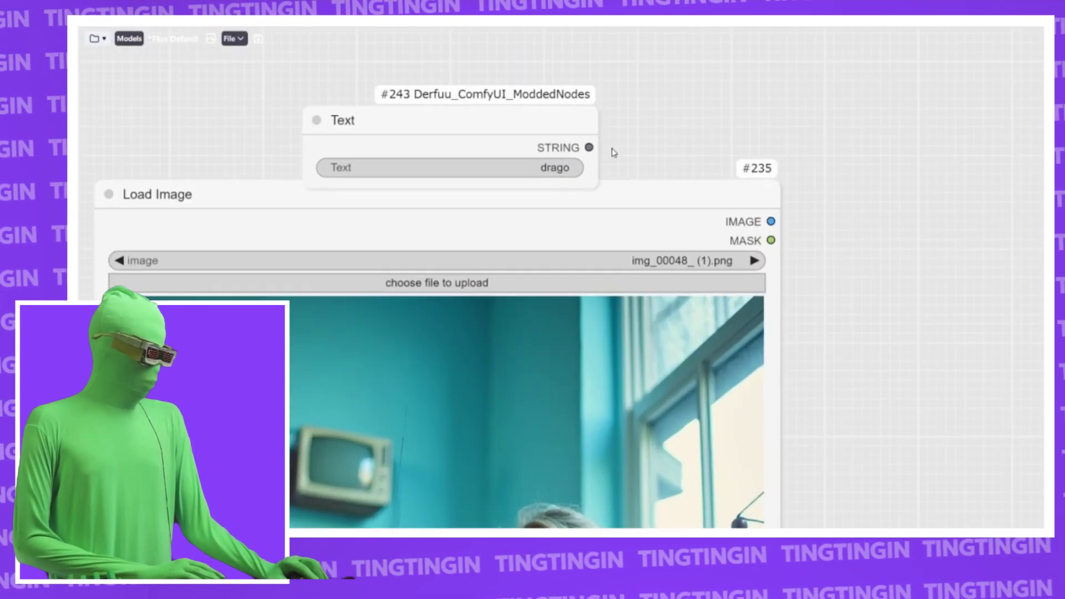
Examine the full drago portrait in img_00048_ (1).png alongside the hable portrait in img_00047_ (1).png
{"action": "scroll", "coordinate": [861, 285], "scroll_direction": "down", "scroll_amount": 3}
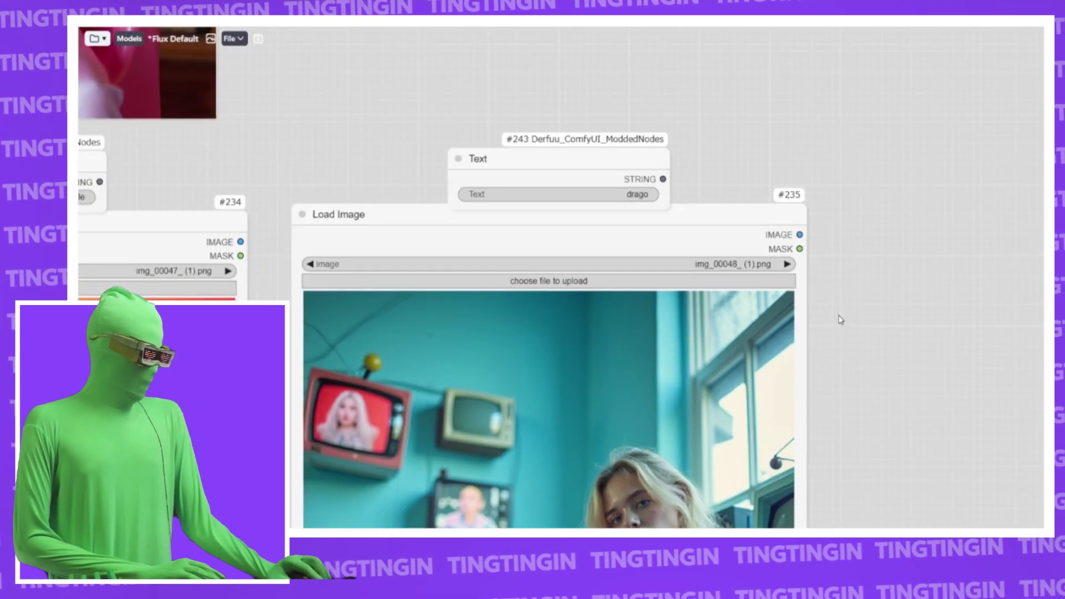
{"action": "left_click_drag", "start_coordinate": [842, 318], "coordinate": [790, 79]}
{"action": "scroll", "coordinate": [768, 172], "scroll_direction": "down", "scroll_amount": 4}
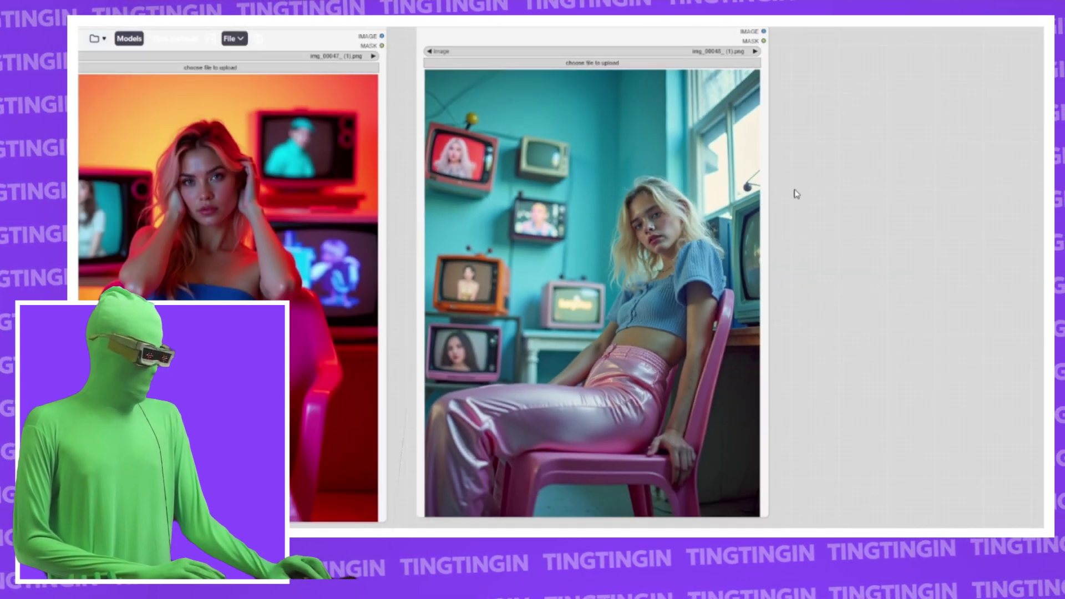
{"action": "scroll", "coordinate": [672, 137], "scroll_direction": "down", "scroll_amount": 2}
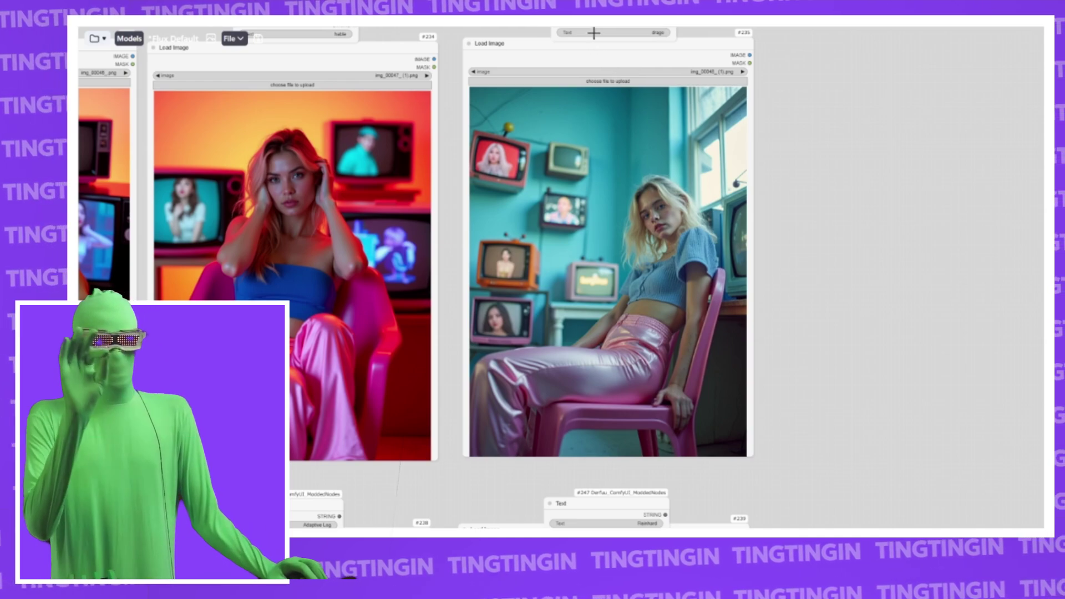
{"action": "scroll", "coordinate": [313, 297], "scroll_direction": "down", "scroll_amount": 3}
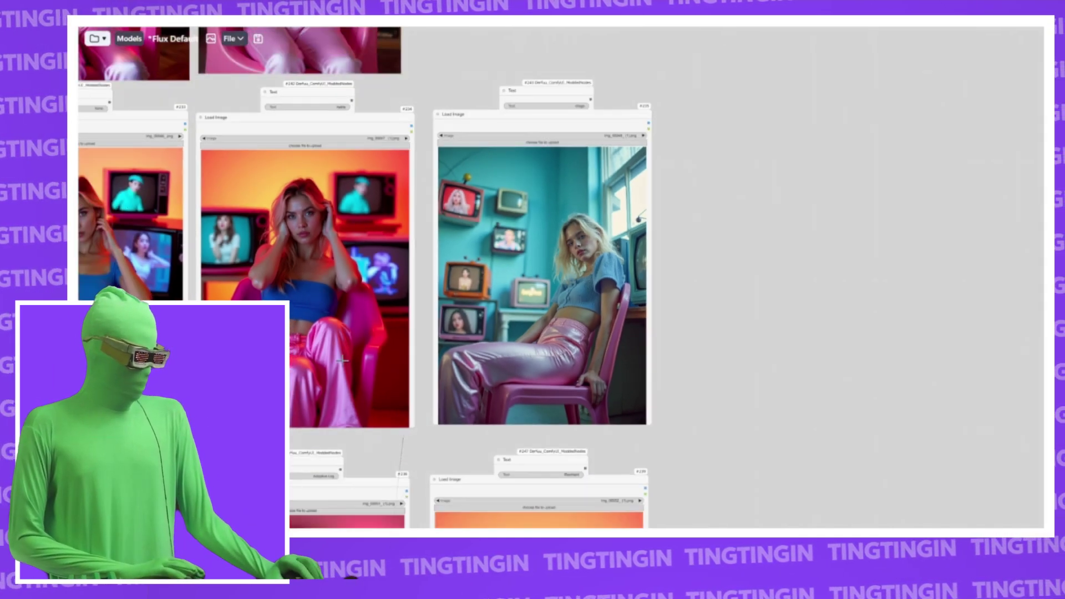
Compare the lower-row Adaptive Log and neighbouring portraits with the drago portrait and re-read its tonemap label
{"action": "left_click_drag", "start_coordinate": [351, 380], "coordinate": [427, 231]}
{"action": "left_click_drag", "start_coordinate": [441, 352], "coordinate": [528, 296]}
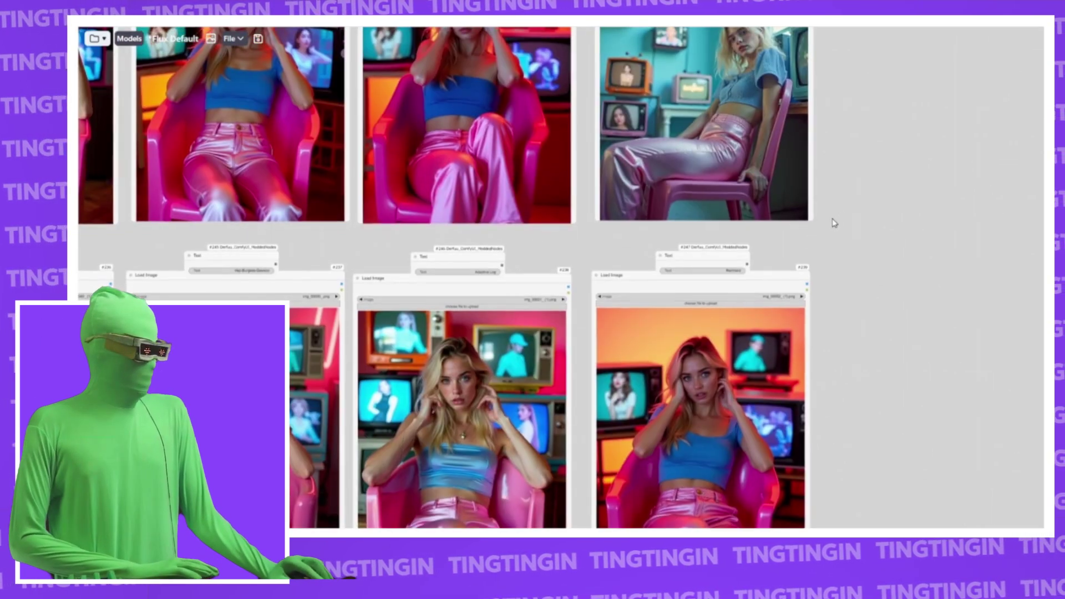
{"action": "left_click_drag", "start_coordinate": [832, 172], "coordinate": [666, 298]}
{"action": "left_click_drag", "start_coordinate": [606, 100], "coordinate": [613, 200]}
{"action": "scroll", "coordinate": [612, 197], "scroll_direction": "up", "scroll_amount": 4}
{"action": "scroll", "coordinate": [613, 197], "scroll_direction": "up", "scroll_amount": 3}
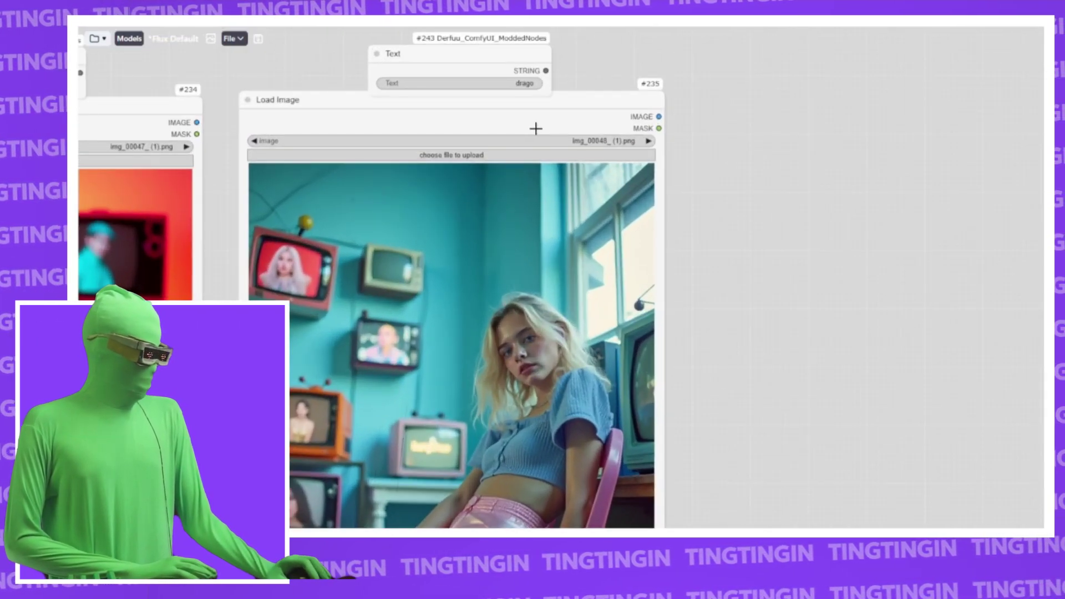
{"action": "left_click_drag", "start_coordinate": [503, 88], "coordinate": [508, 91]}
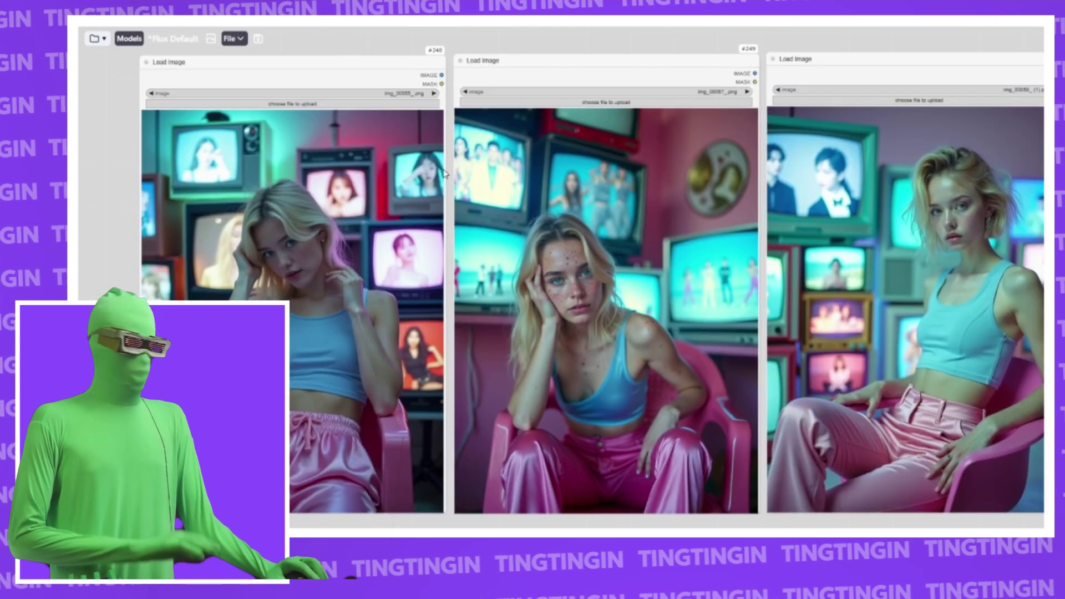
Compare the three teal-lit portraits, including img_00055_.png and img_00057_.png, for pose, skin and background detail
{"action": "scroll", "coordinate": [422, 272], "scroll_direction": "up", "scroll_amount": 2}
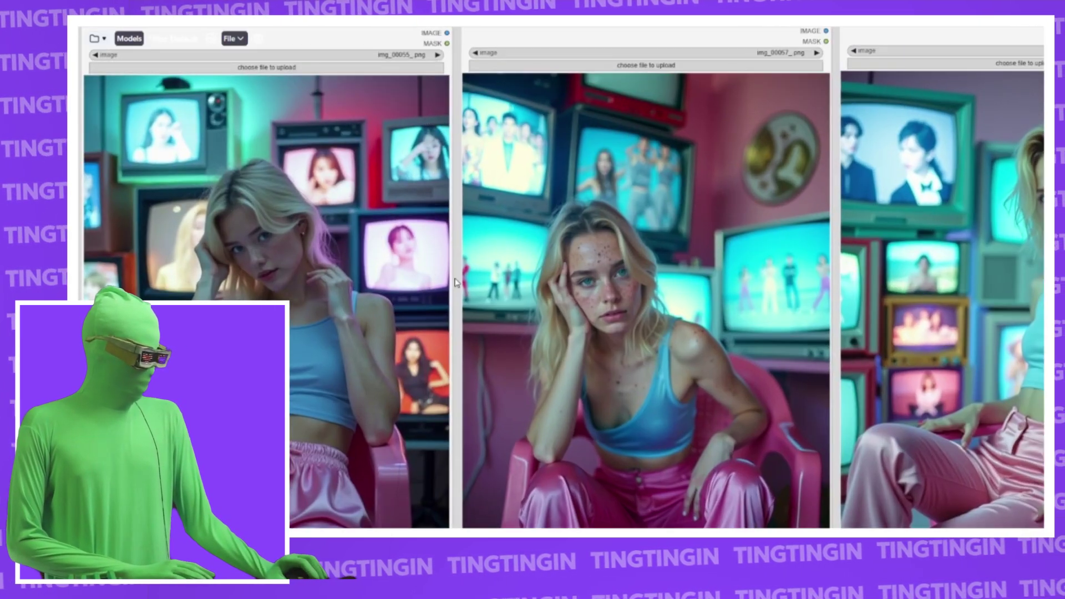
{"action": "left_click_drag", "start_coordinate": [357, 256], "coordinate": [510, 250]}
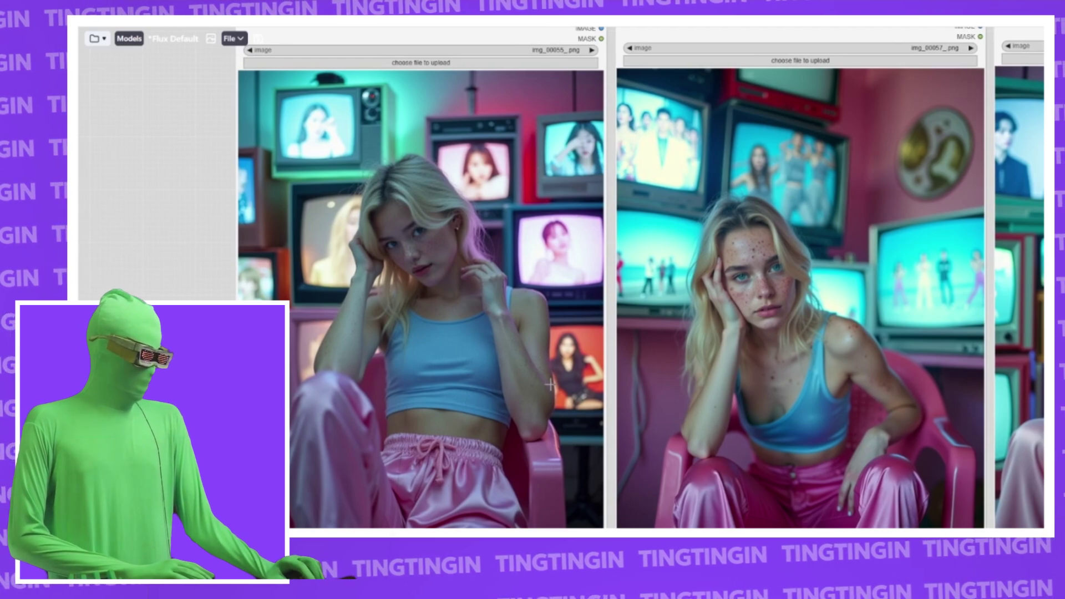
{"action": "left_click_drag", "start_coordinate": [910, 274], "coordinate": [525, 232]}
{"action": "scroll", "coordinate": [545, 243], "scroll_direction": "down", "scroll_amount": 1}
{"action": "left_click_drag", "start_coordinate": [680, 217], "coordinate": [470, 224]}
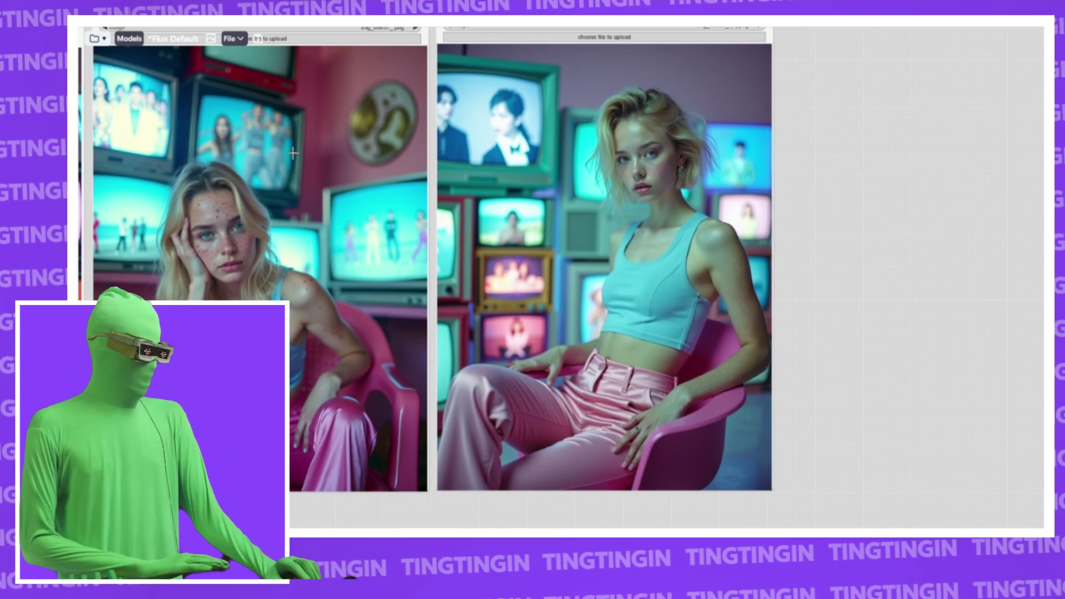
{"action": "left_click_drag", "start_coordinate": [333, 156], "coordinate": [849, 430]}
{"action": "left_click_drag", "start_coordinate": [780, 352], "coordinate": [505, 114]}
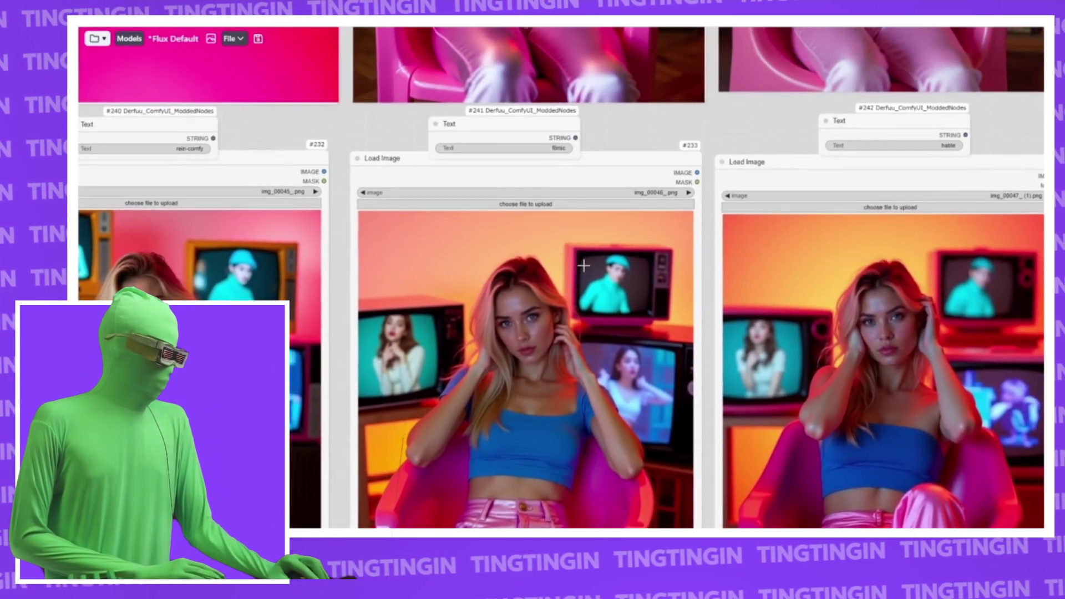
Examine the filmic portrait in img_00046_.png closely beside the rein-comfy and hable samples
{"action": "scroll", "coordinate": [554, 162], "scroll_direction": "up", "scroll_amount": 2}
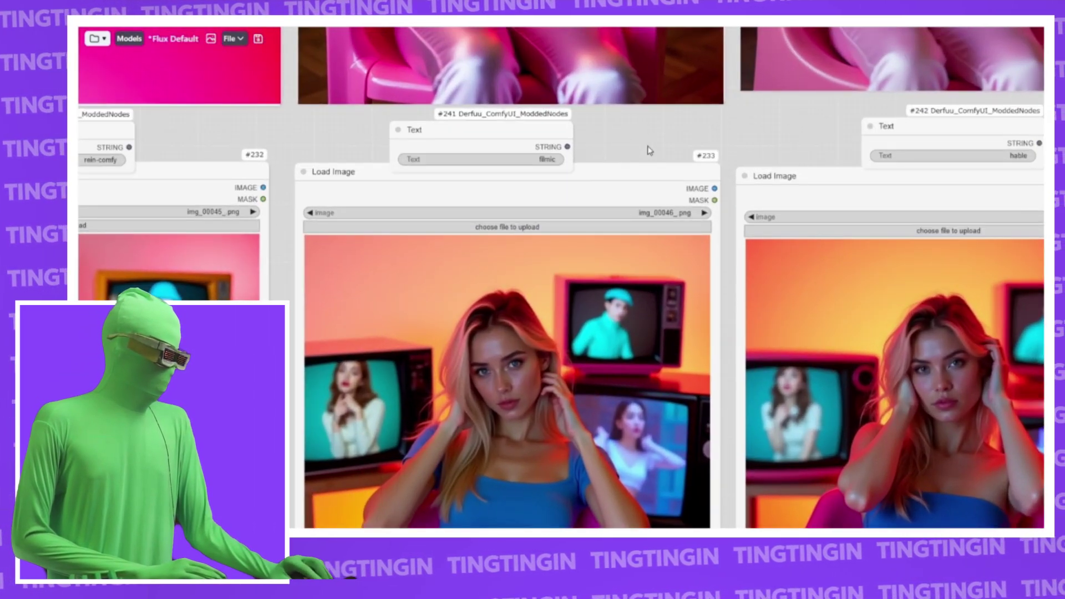
{"action": "left_click_drag", "start_coordinate": [584, 336], "coordinate": [613, 256]}
{"action": "scroll", "coordinate": [613, 277], "scroll_direction": "down", "scroll_amount": 1}
{"action": "left_click_drag", "start_coordinate": [583, 291], "coordinate": [574, 182]}
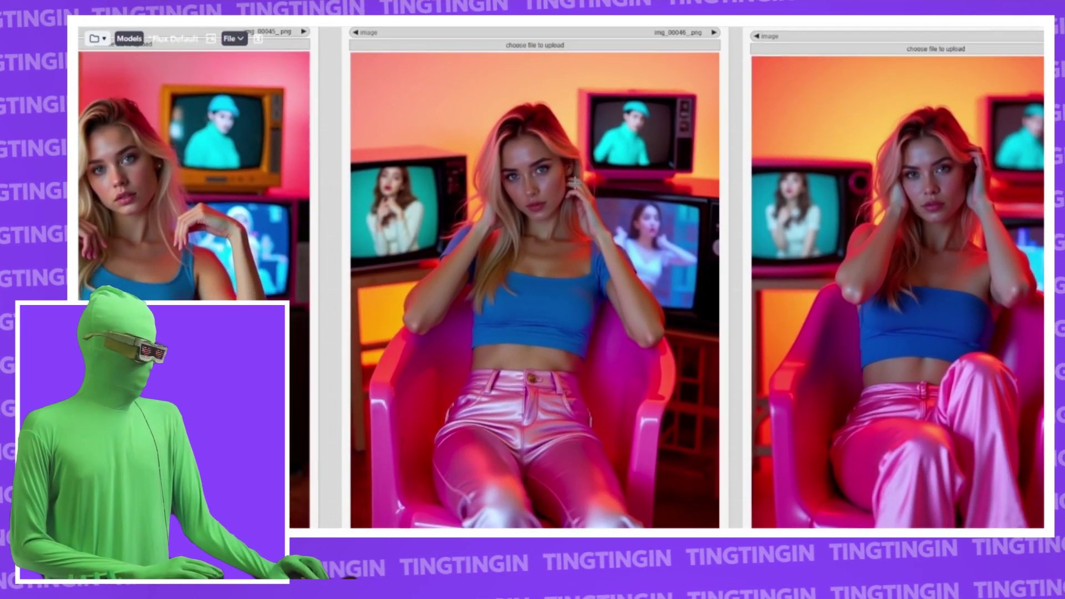
{"action": "scroll", "coordinate": [569, 204], "scroll_direction": "down", "scroll_amount": 1}
{"action": "left_click_drag", "start_coordinate": [524, 74], "coordinate": [548, 150]}
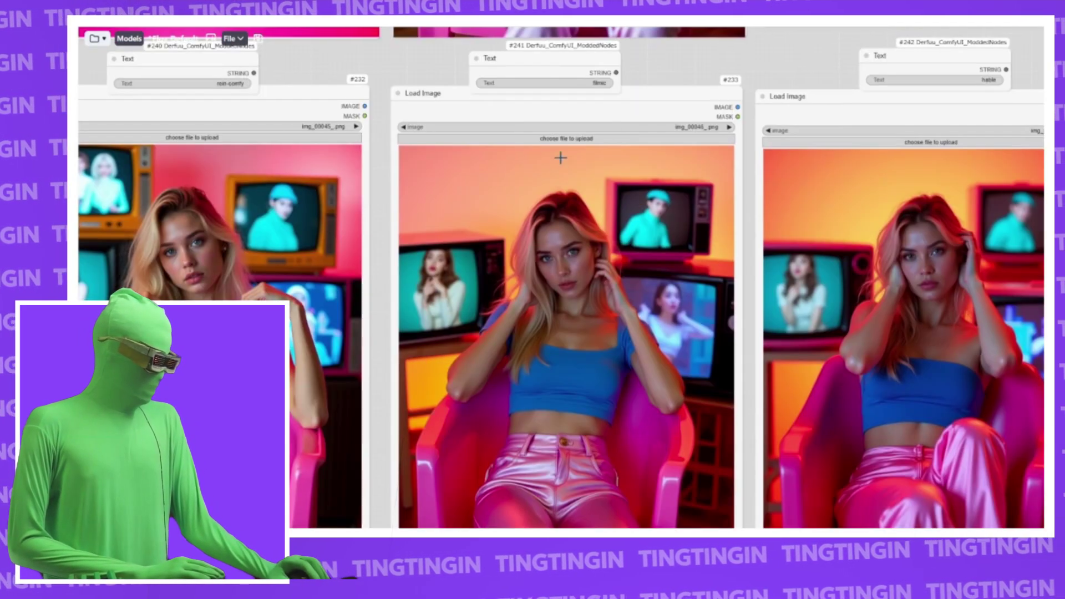
{"action": "scroll", "coordinate": [636, 233], "scroll_direction": "up", "scroll_amount": 4}
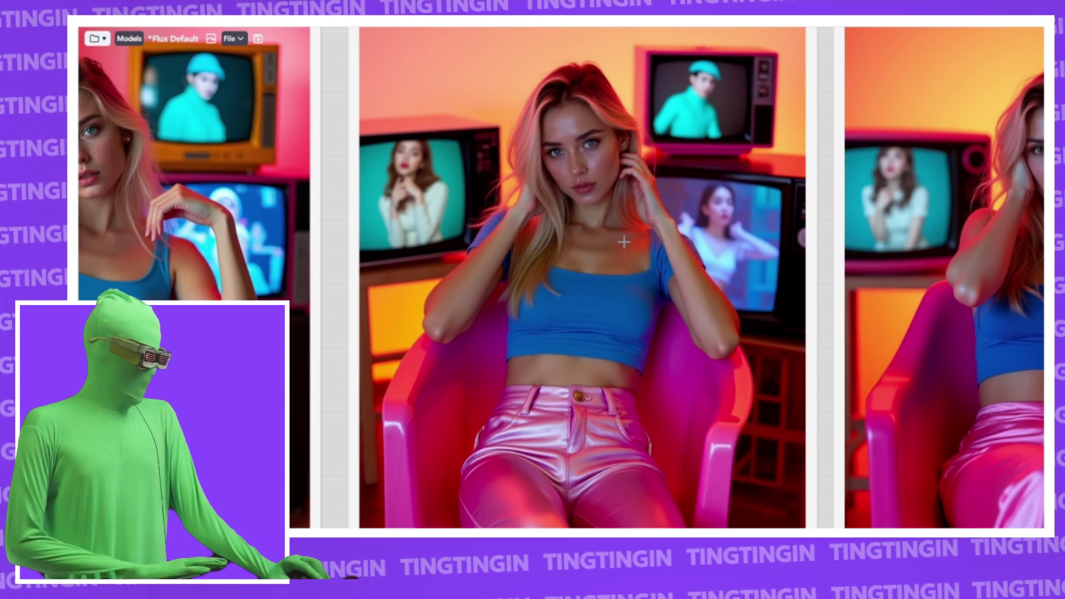
{"action": "scroll", "coordinate": [555, 233], "scroll_direction": "up", "scroll_amount": 2}
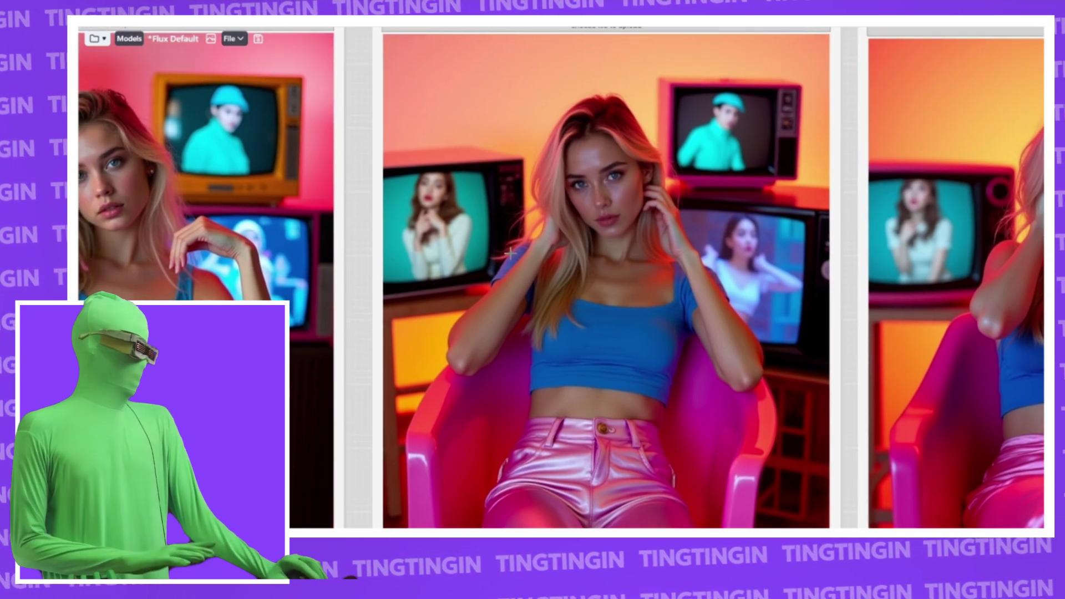
Inspect the rein-comfy portrait in img_00045_.png, and compare all eight tonemap samples across both rows
{"action": "scroll", "coordinate": [499, 239], "scroll_direction": "left", "scroll_amount": 10}
{"action": "scroll", "coordinate": [601, 185], "scroll_direction": "up", "scroll_amount": 3}
{"action": "scroll", "coordinate": [616, 333], "scroll_direction": "down", "scroll_amount": 4}
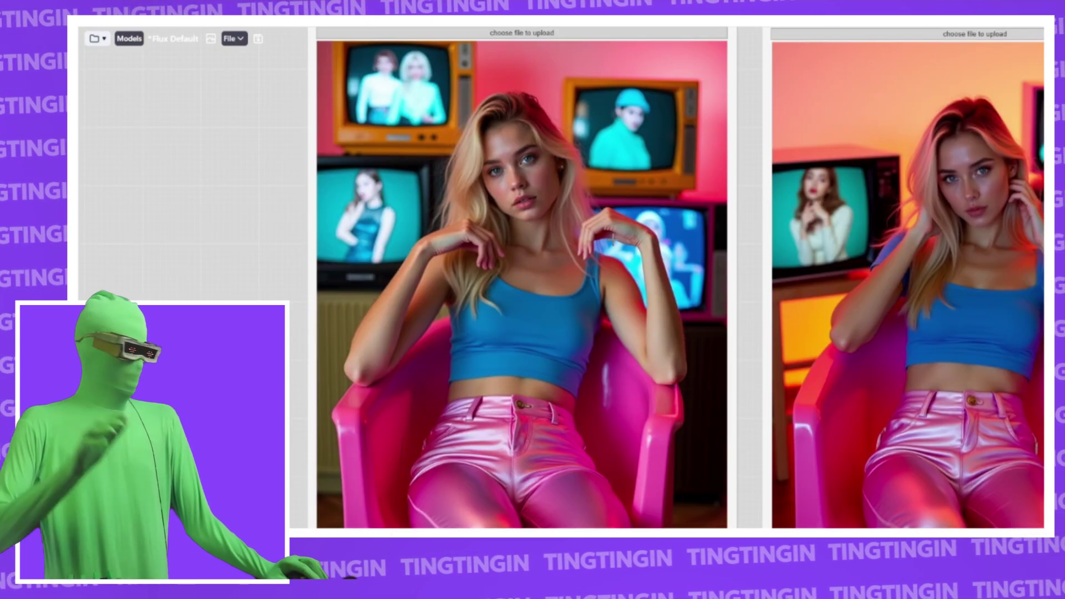
{"action": "scroll", "coordinate": [843, 235], "scroll_direction": "down", "scroll_amount": 10}
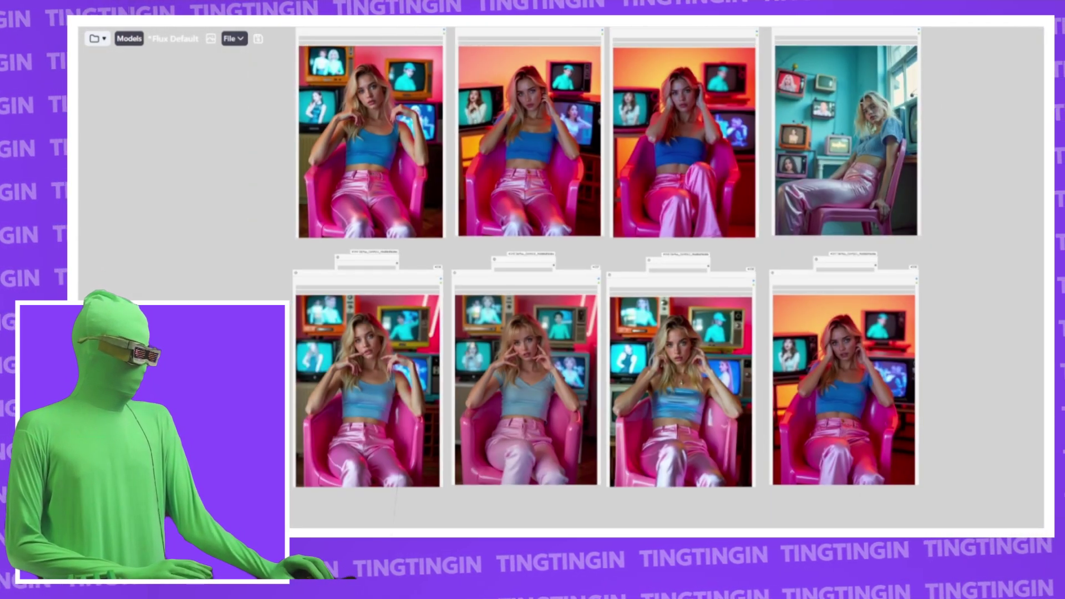
{"action": "scroll", "coordinate": [916, 211], "scroll_direction": "up", "scroll_amount": 5}
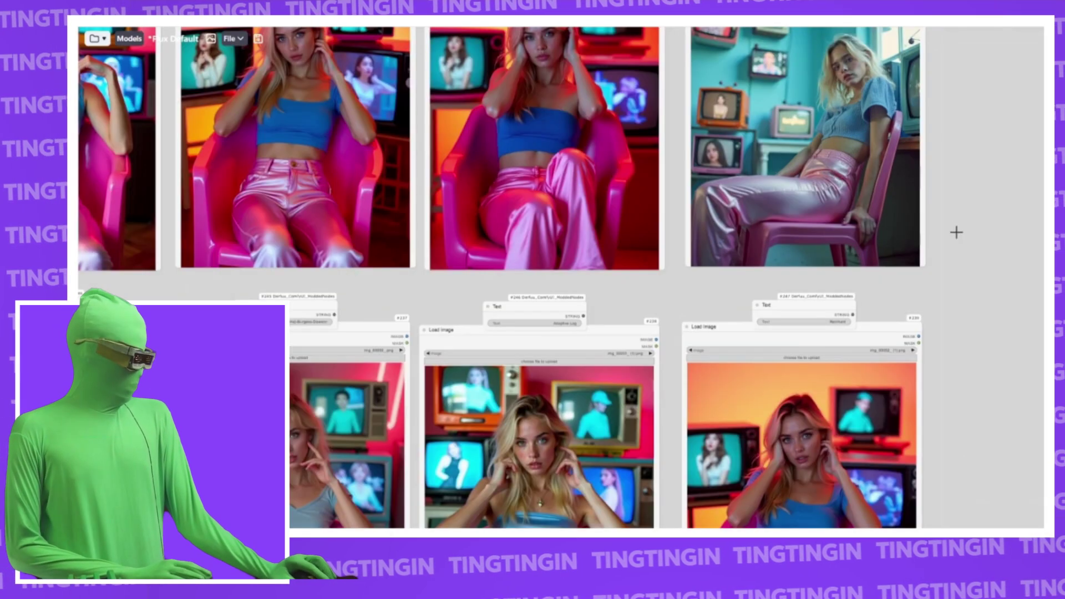
{"action": "left_click_drag", "start_coordinate": [943, 128], "coordinate": [780, 337]}
{"action": "scroll", "coordinate": [700, 328], "scroll_direction": "up", "scroll_amount": 3}
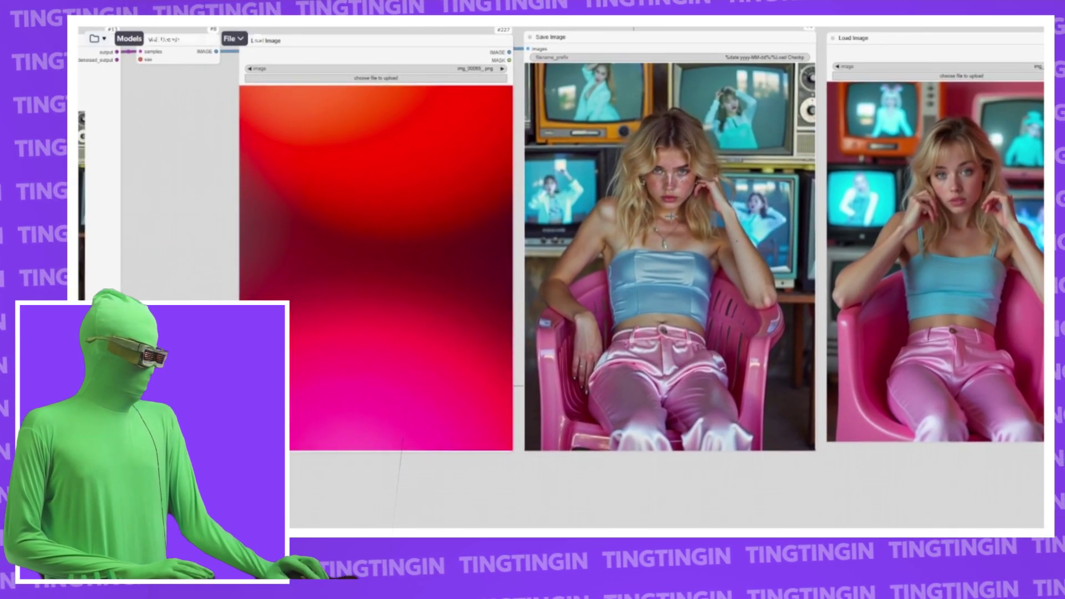
Inspect the face and TV details in the Save Image result and in img_00064_ (1).png
{"action": "scroll", "coordinate": [583, 220], "scroll_direction": "up", "scroll_amount": 2}
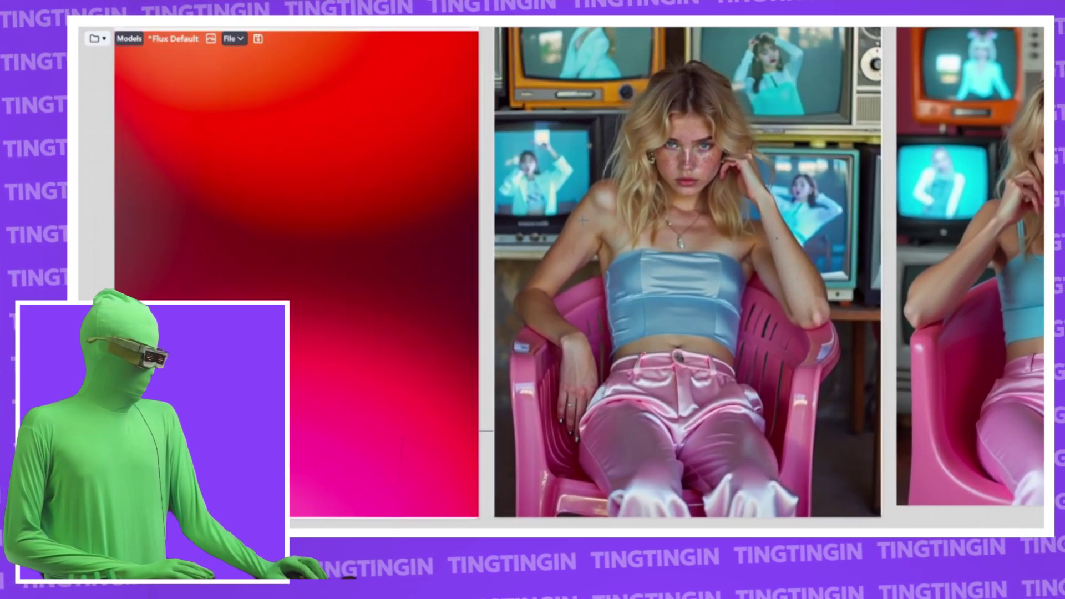
{"action": "scroll", "coordinate": [584, 220], "scroll_direction": "up", "scroll_amount": 5}
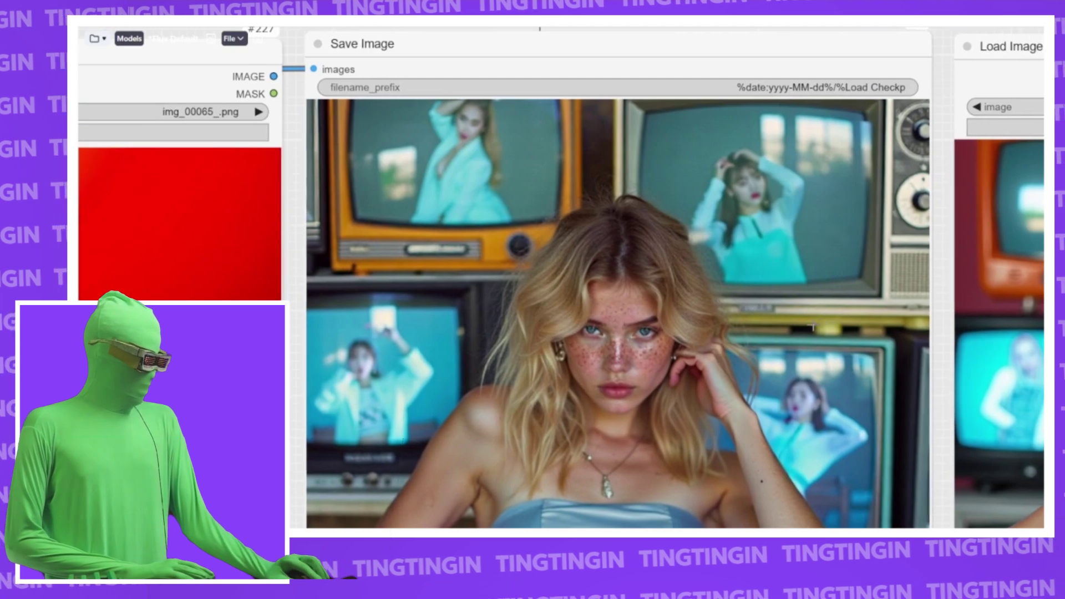
{"action": "left_click_drag", "start_coordinate": [498, 214], "coordinate": [397, 198]}
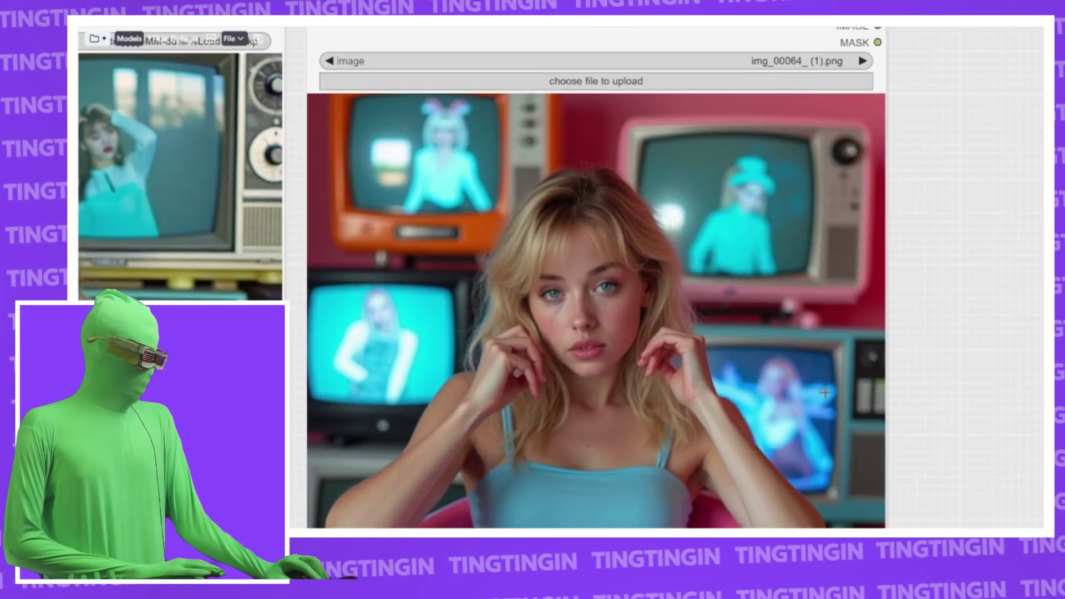
{"action": "left_click_drag", "start_coordinate": [450, 273], "coordinate": [849, 234]}
{"action": "left_click_drag", "start_coordinate": [448, 306], "coordinate": [666, 142]}
Compare the Save Image portrait side by side with img_00064_ (1).png
{"action": "scroll", "coordinate": [665, 142], "scroll_direction": "down", "scroll_amount": 5}
{"action": "left_click_drag", "start_coordinate": [730, 154], "coordinate": [714, 248]}
{"action": "left_click_drag", "start_coordinate": [849, 221], "coordinate": [659, 221]}
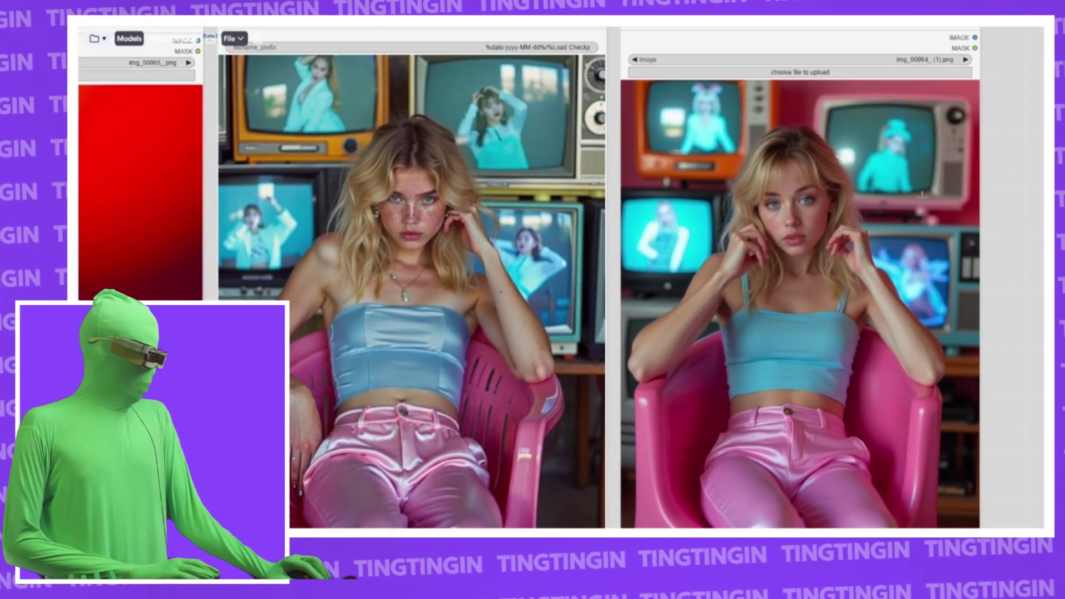
{"action": "left_click_drag", "start_coordinate": [891, 210], "coordinate": [1006, 293]}
{"action": "scroll", "coordinate": [733, 173], "scroll_direction": "up", "scroll_amount": 5}
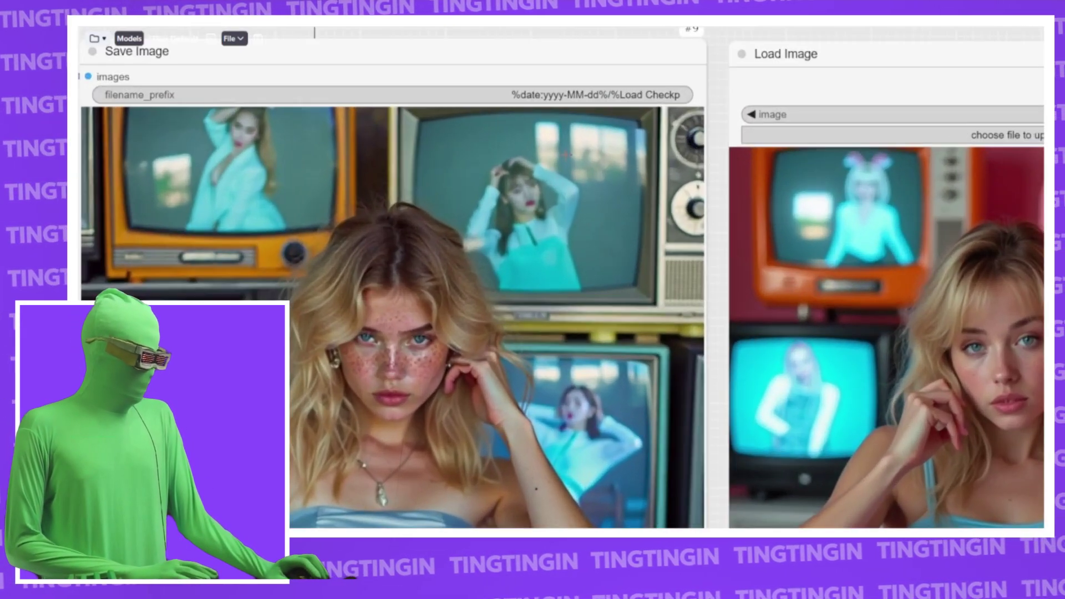
{"action": "left_click_drag", "start_coordinate": [620, 333], "coordinate": [645, 387]}
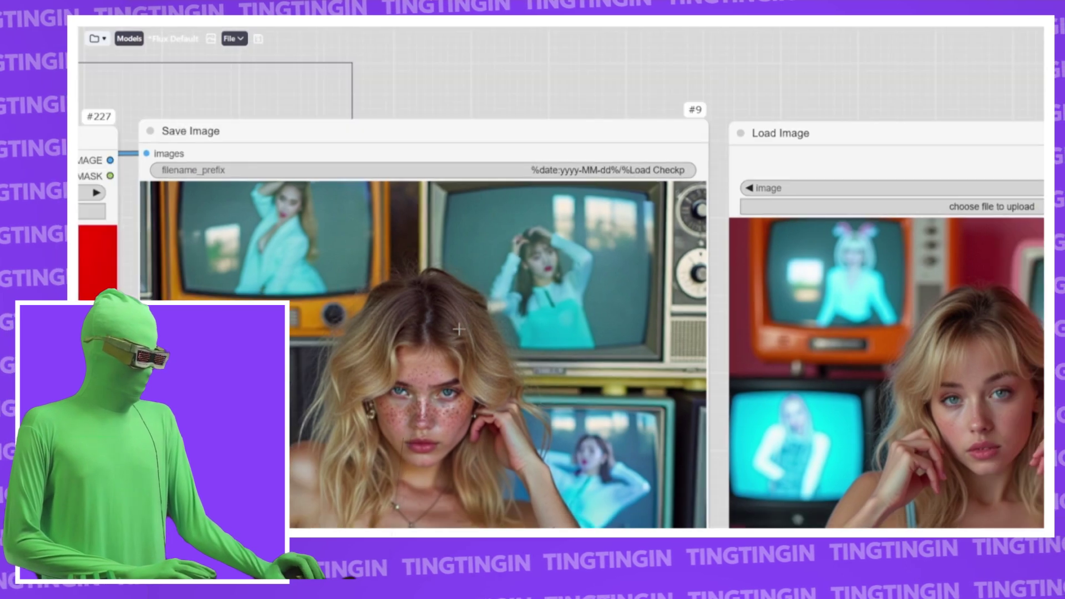
Delete the CFGGuider node from the Flux workflow
{"action": "scroll", "coordinate": [460, 329], "scroll_direction": "down", "scroll_amount": 4}
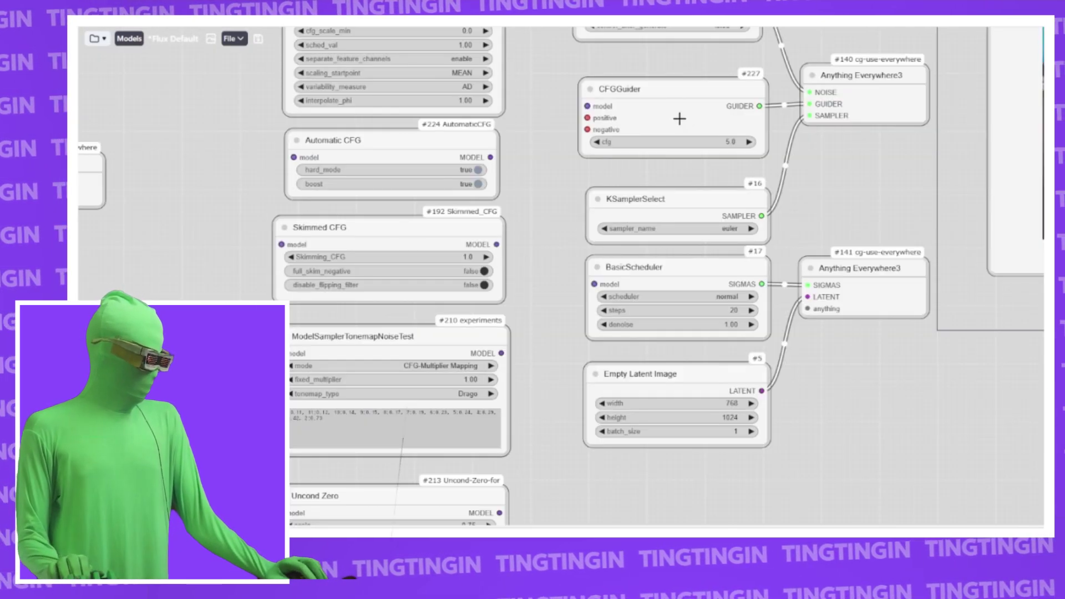
{"action": "mouse_move", "coordinate": [650, 95]}
{"action": "left_mouse_down"}
{"action": "mouse_move", "coordinate": [673, 90]}
{"action": "mouse_move", "coordinate": [650, 90]}
{"action": "left_mouse_up"}
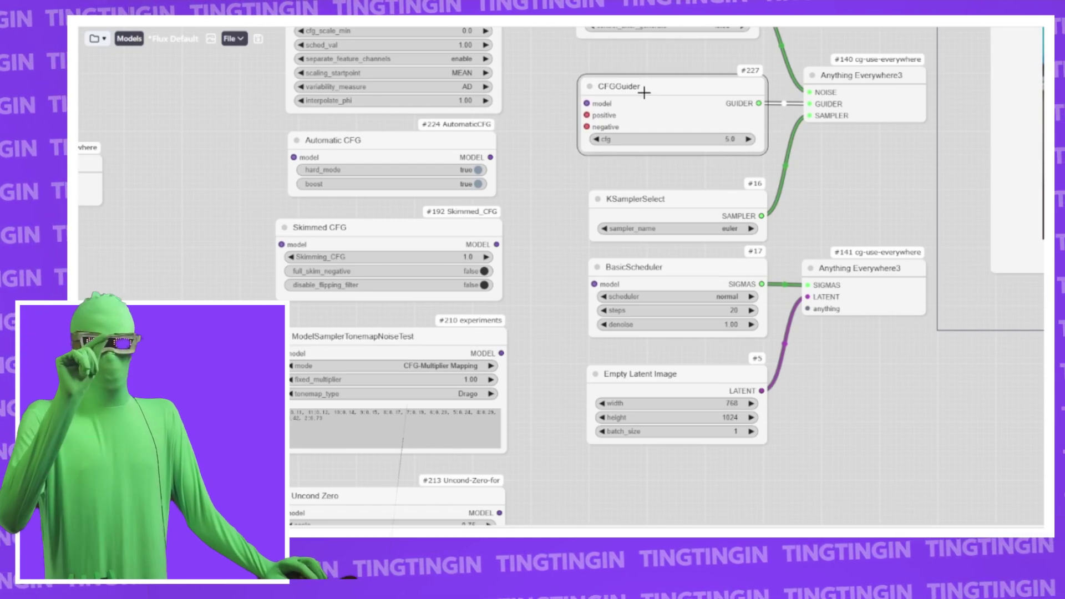
{"action": "left_click_drag", "start_coordinate": [690, 105], "coordinate": [697, 98]}
{"action": "key", "text": "Delete"}
Add an AdaptiveGuider node above KSamplerSelect and connect its GUIDER output to the Anything Everywhere3 node
{"action": "double_click", "coordinate": [691, 101]}
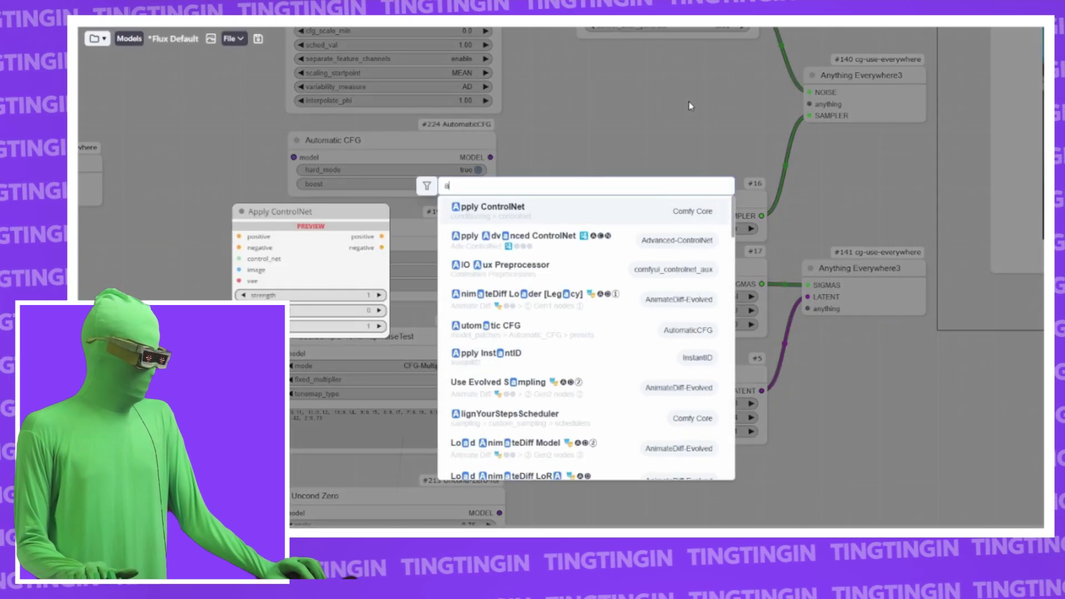
{"action": "type", "text": "ada"}
{"action": "left_click", "coordinate": [576, 203]}
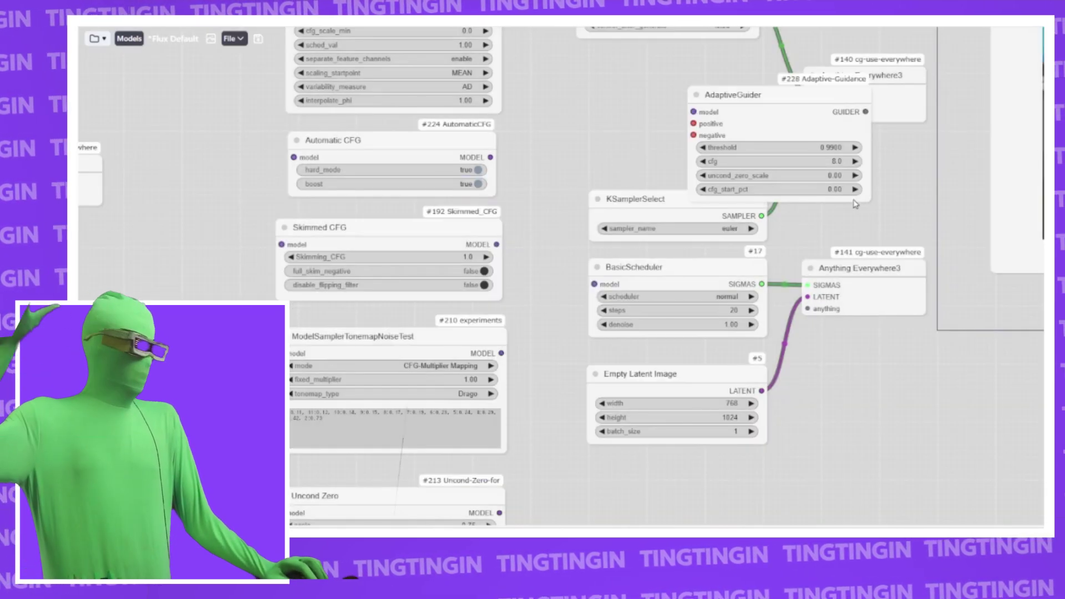
{"action": "left_click_drag", "start_coordinate": [806, 123], "coordinate": [806, 101]}
{"action": "scroll", "coordinate": [699, 125], "scroll_direction": "up", "scroll_amount": 5}
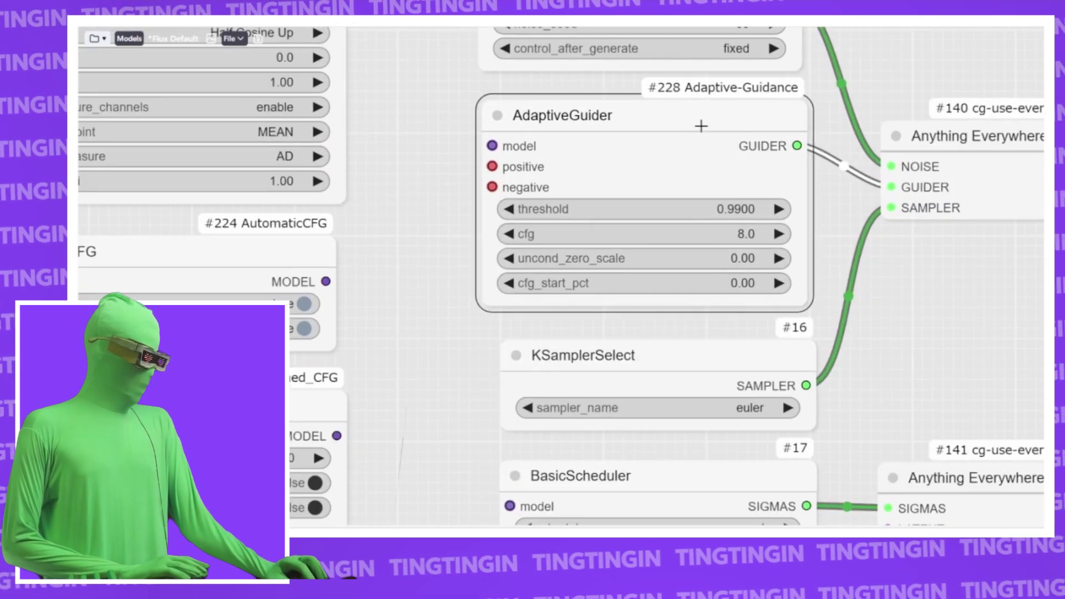
{"action": "left_click_drag", "start_coordinate": [691, 127], "coordinate": [696, 127]}
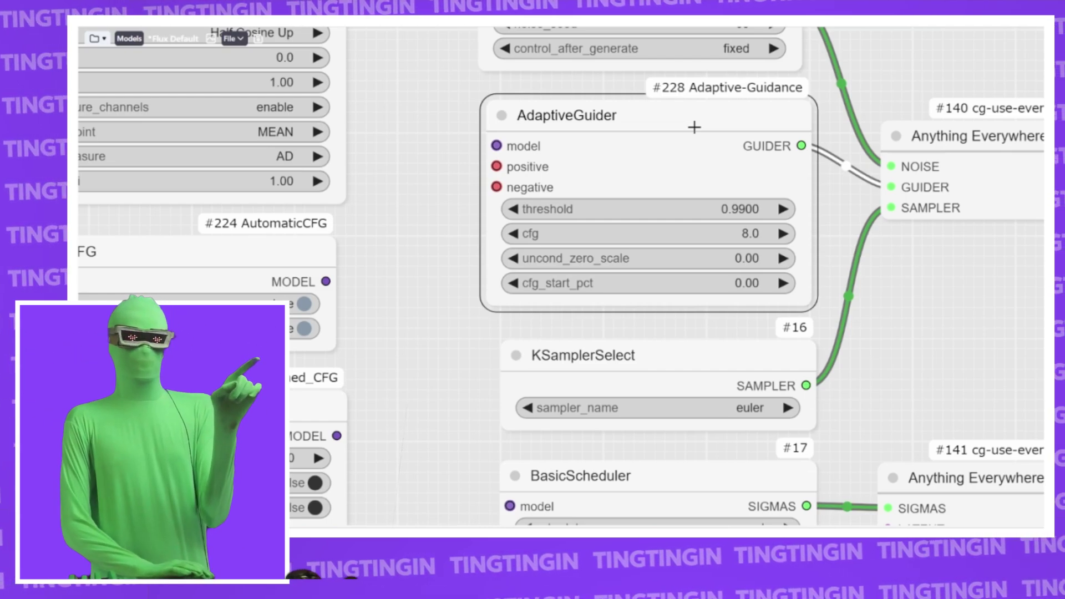
Connect the DynamicThresholdingFull node's MODEL output to the AdaptiveGuider node's model input
{"action": "scroll", "coordinate": [694, 128], "scroll_direction": "down", "scroll_amount": 5}
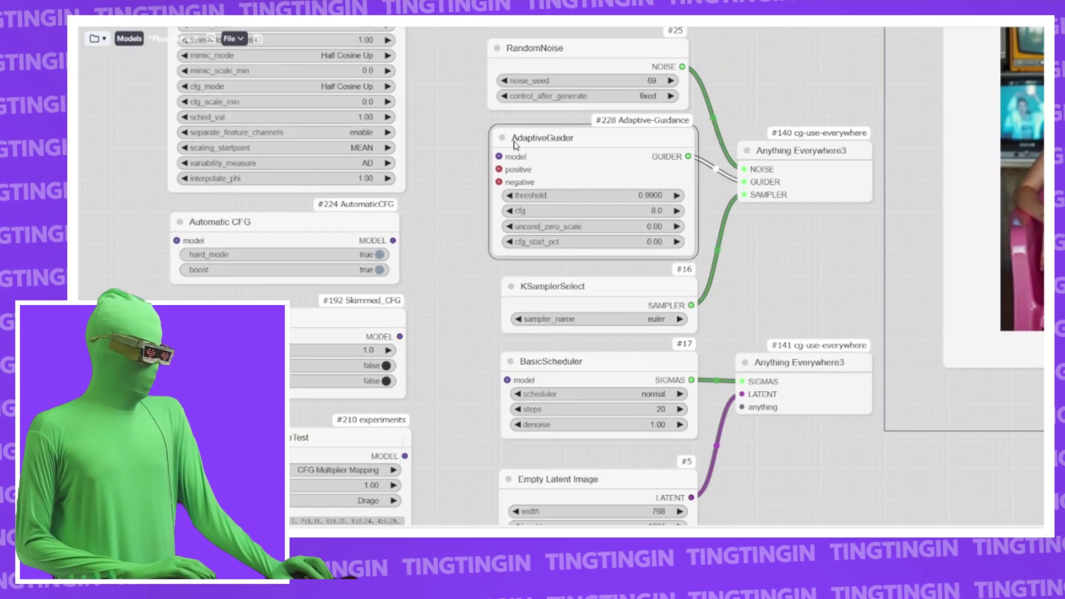
{"action": "scroll", "coordinate": [449, 122], "scroll_direction": "up", "scroll_amount": 3}
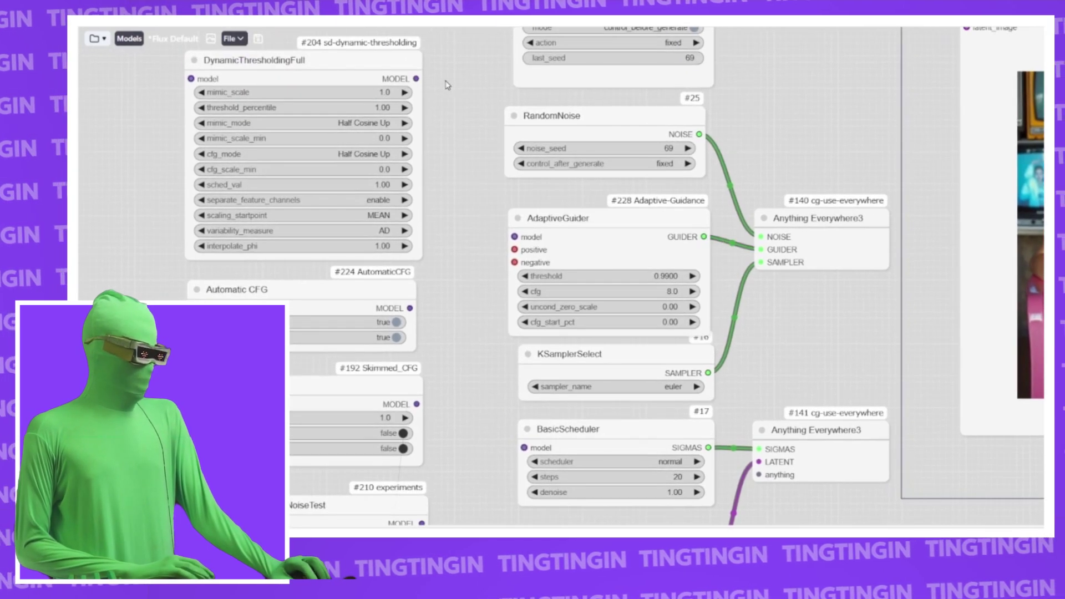
{"action": "left_click_drag", "start_coordinate": [416, 79], "coordinate": [516, 236]}
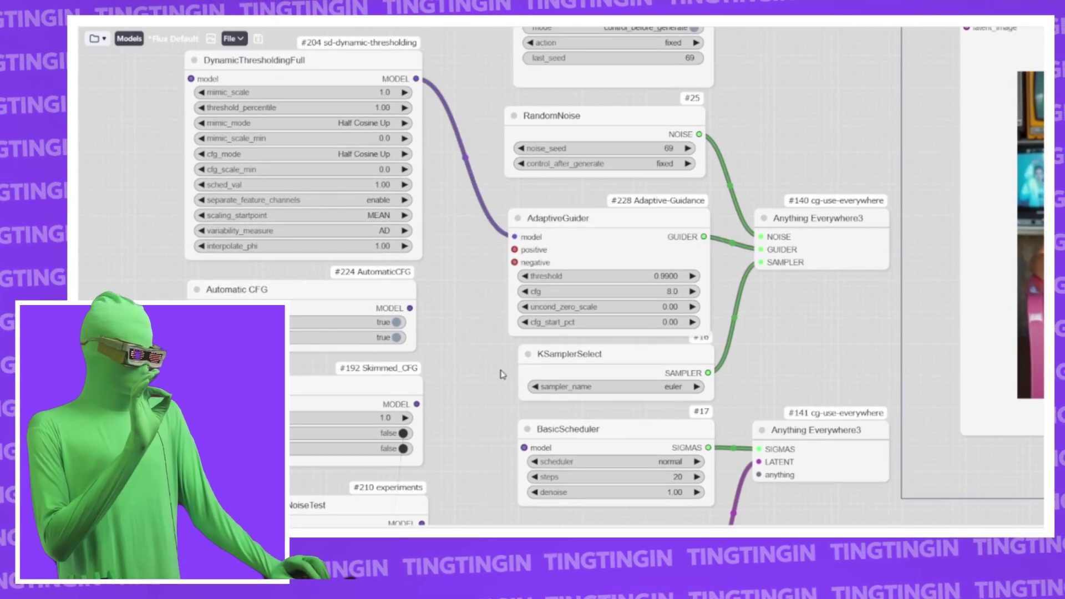
{"action": "left_click_drag", "start_coordinate": [441, 300], "coordinate": [480, 139]}
{"action": "left_click_drag", "start_coordinate": [395, 143], "coordinate": [411, 124]}
{"action": "left_click", "coordinate": [443, 239]}
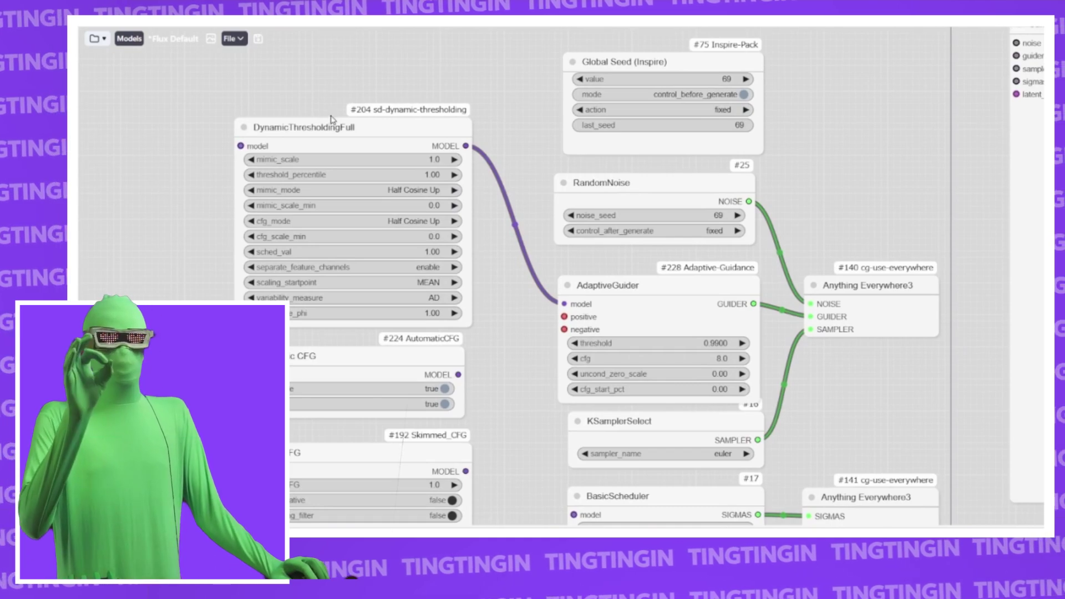
{"action": "left_click", "coordinate": [331, 122]}
Compare the pink-chair portraits img_00001_ (3).png and img_00014_.png side by side, examining the face, necklace, clothing and background televisions
{"action": "scroll", "coordinate": [498, 226], "scroll_direction": "down", "scroll_amount": 2}
{"action": "scroll", "coordinate": [497, 226], "scroll_direction": "down", "scroll_amount": 5}
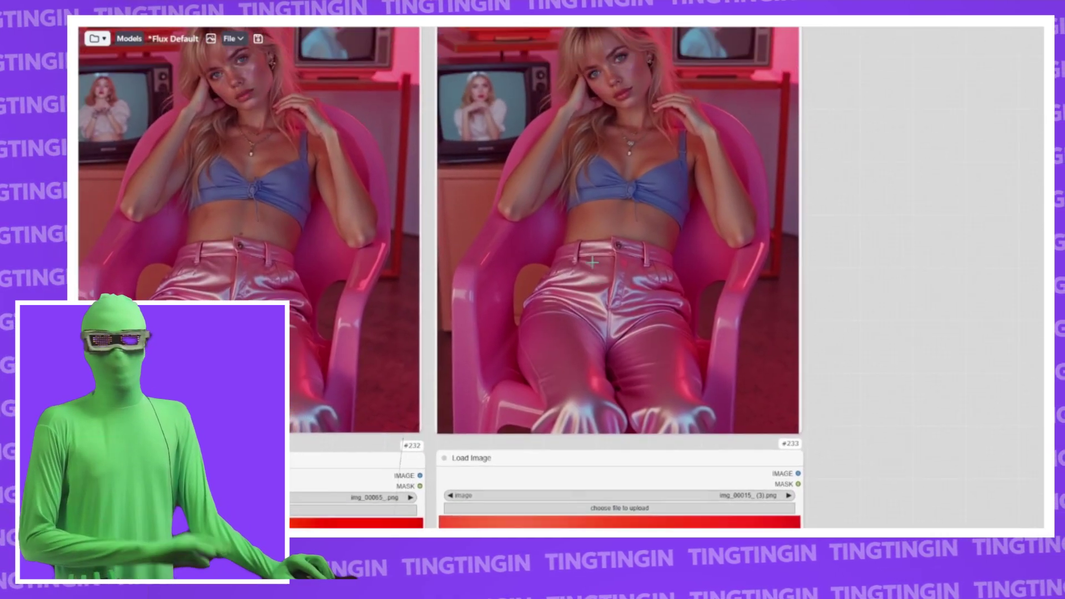
{"action": "scroll", "coordinate": [723, 353], "scroll_direction": "up", "scroll_amount": 3}
{"action": "left_click_drag", "start_coordinate": [723, 353], "coordinate": [843, 364]}
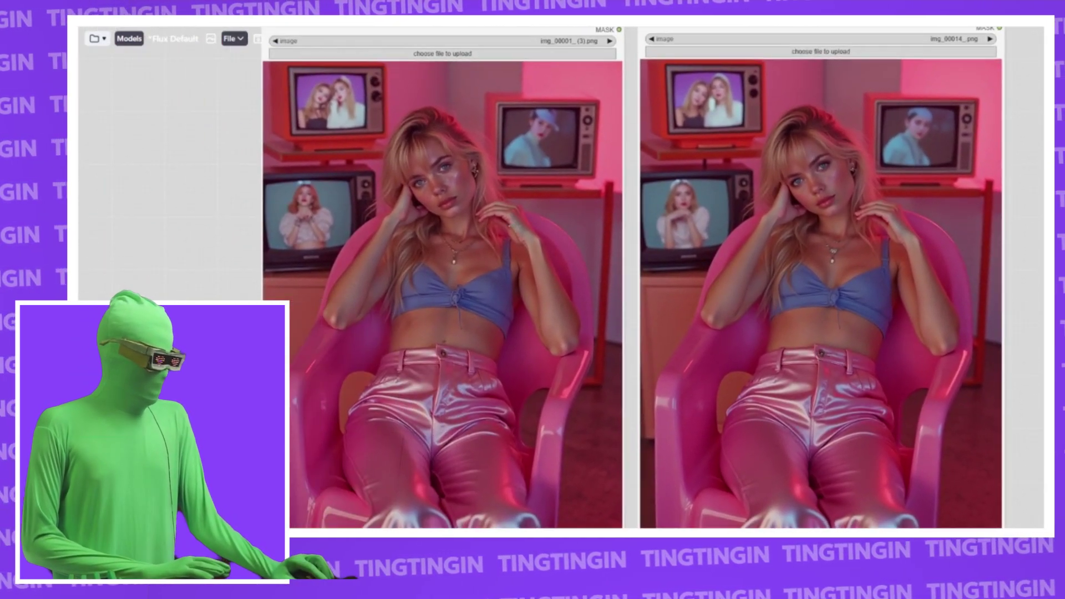
{"action": "scroll", "coordinate": [533, 244], "scroll_direction": "up", "scroll_amount": 4}
{"action": "scroll", "coordinate": [857, 240], "scroll_direction": "down", "scroll_amount": 5}
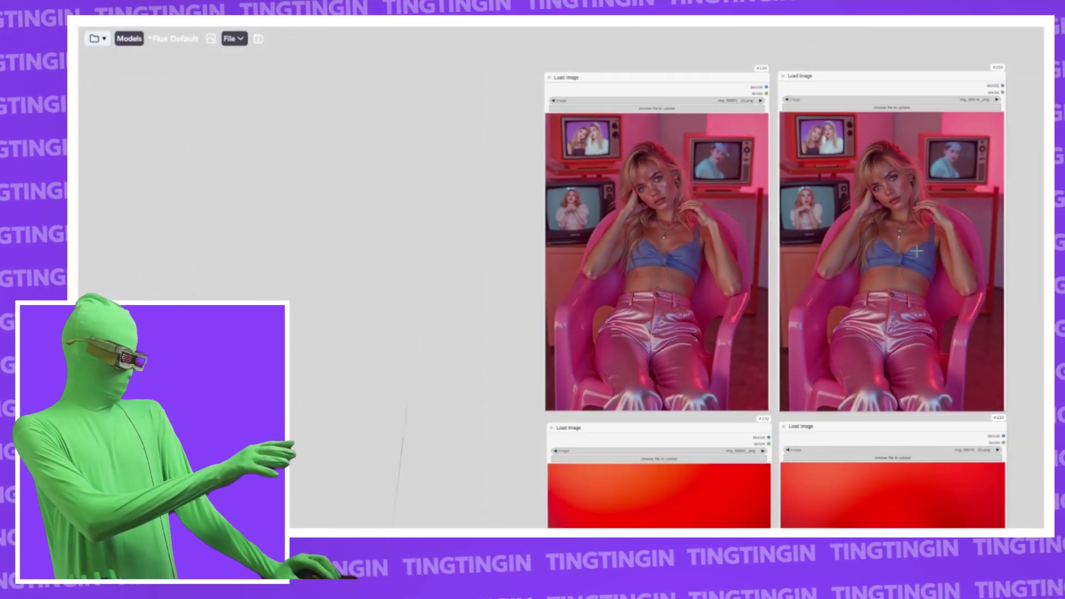
{"action": "scroll", "coordinate": [839, 233], "scroll_direction": "up", "scroll_amount": 6}
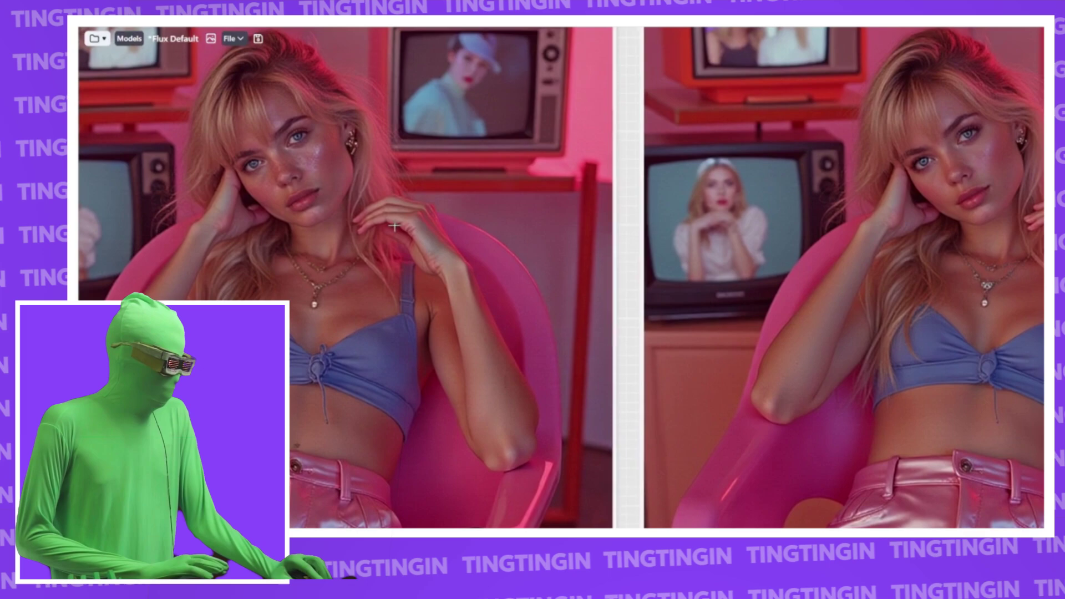
{"action": "left_click_drag", "start_coordinate": [394, 225], "coordinate": [511, 309]}
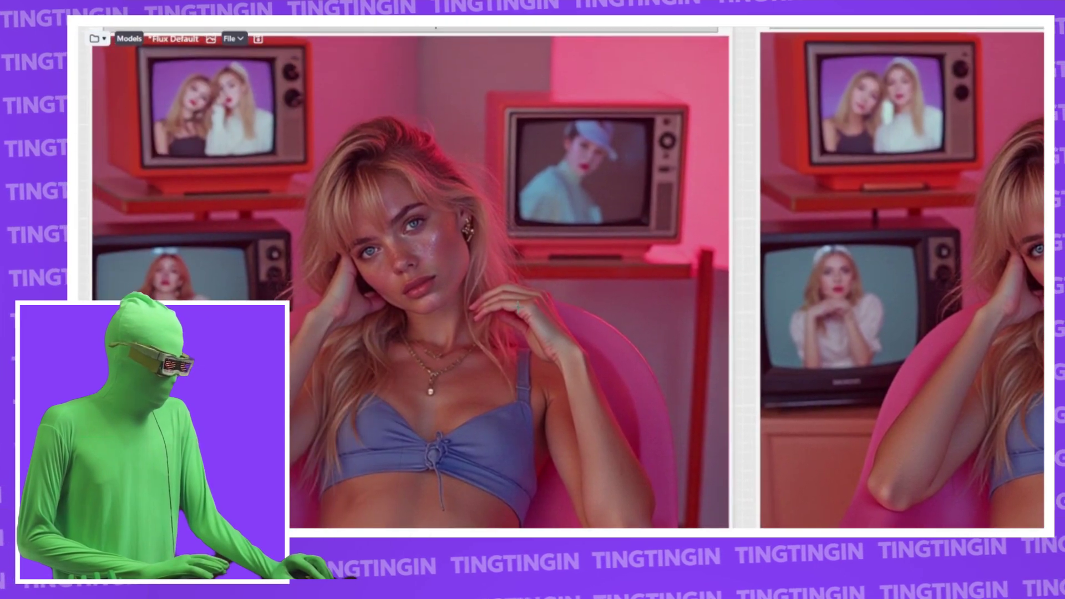
{"action": "left_click_drag", "start_coordinate": [472, 238], "coordinate": [633, 162]}
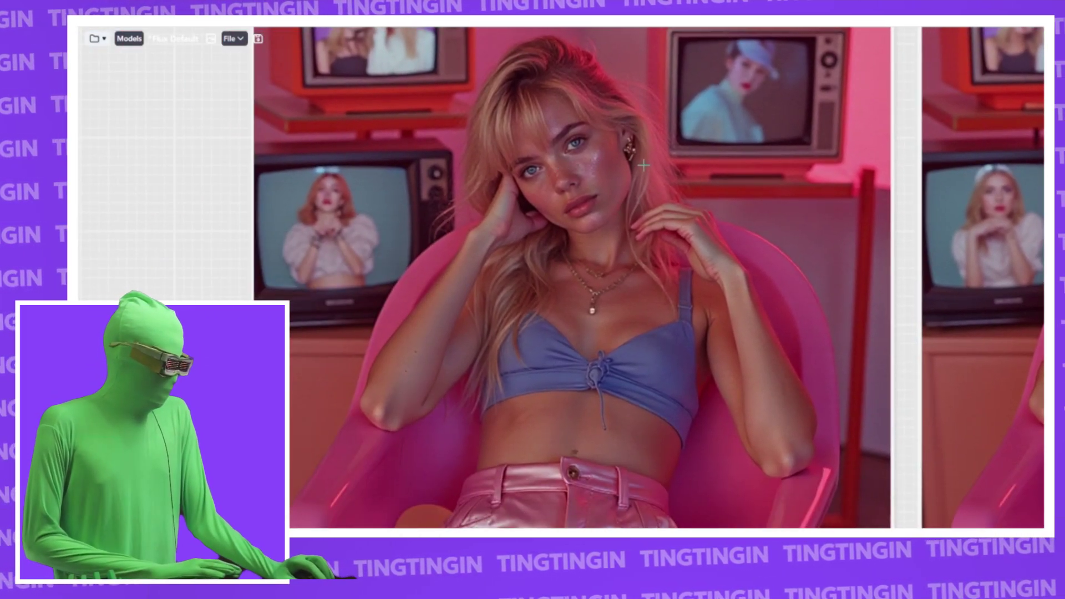
{"action": "left_click_drag", "start_coordinate": [862, 241], "coordinate": [222, 263]}
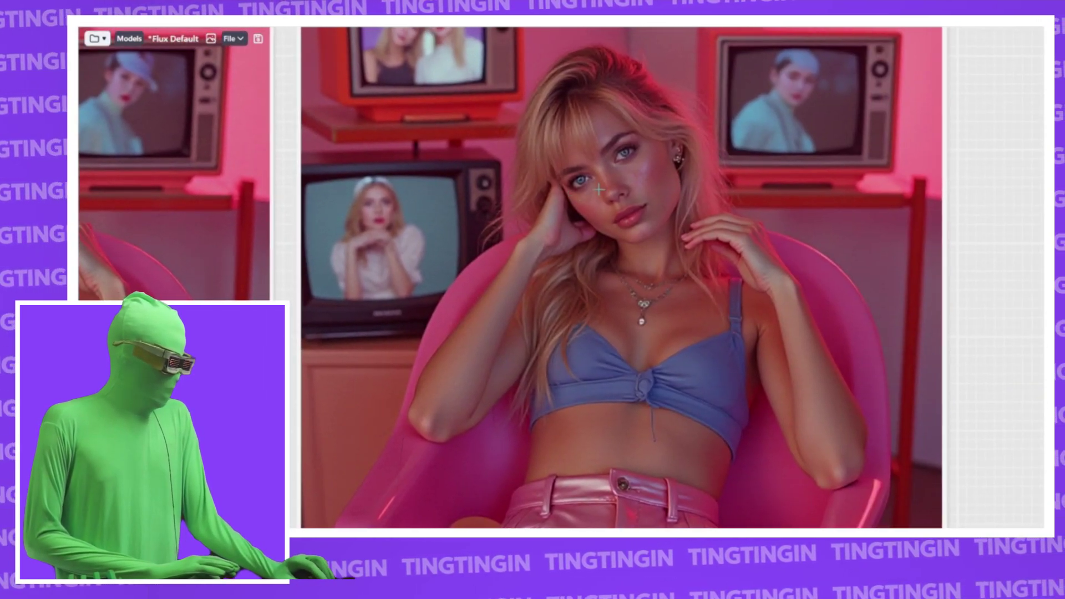
{"action": "scroll", "coordinate": [600, 191], "scroll_direction": "up", "scroll_amount": 3}
{"action": "scroll", "coordinate": [785, 374], "scroll_direction": "down", "scroll_amount": 5}
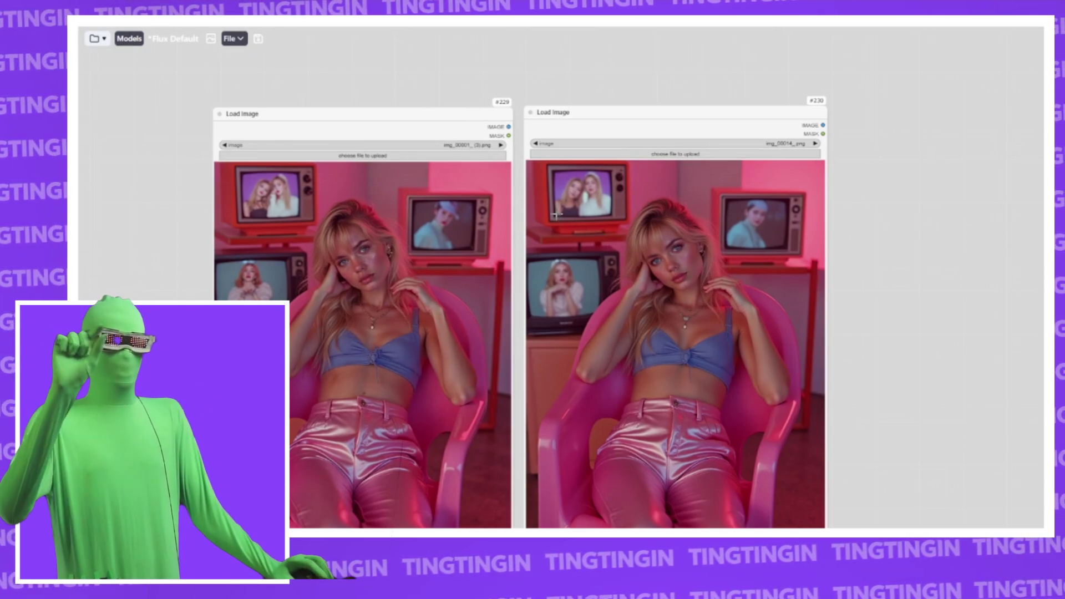
{"action": "left_click_drag", "start_coordinate": [669, 241], "coordinate": [683, 184]}
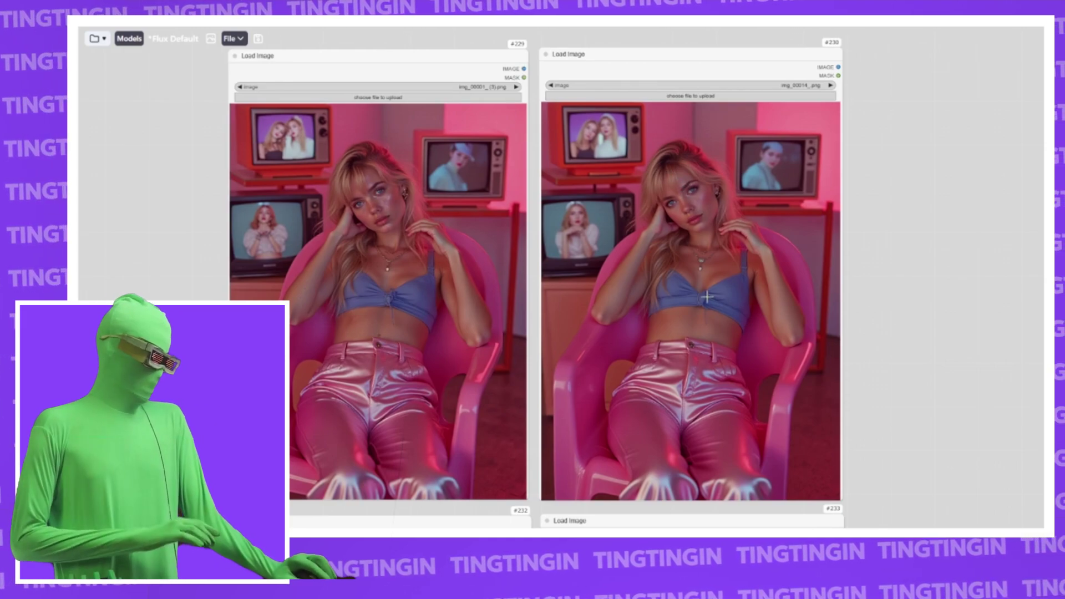
Compare the blurred red gradient images img_00065_.png and img_00015_ (3).png in the two neighbouring Load Image nodes
{"action": "scroll", "coordinate": [704, 333], "scroll_direction": "down", "scroll_amount": 5}
{"action": "scroll", "coordinate": [425, 340], "scroll_direction": "down", "scroll_amount": 1}
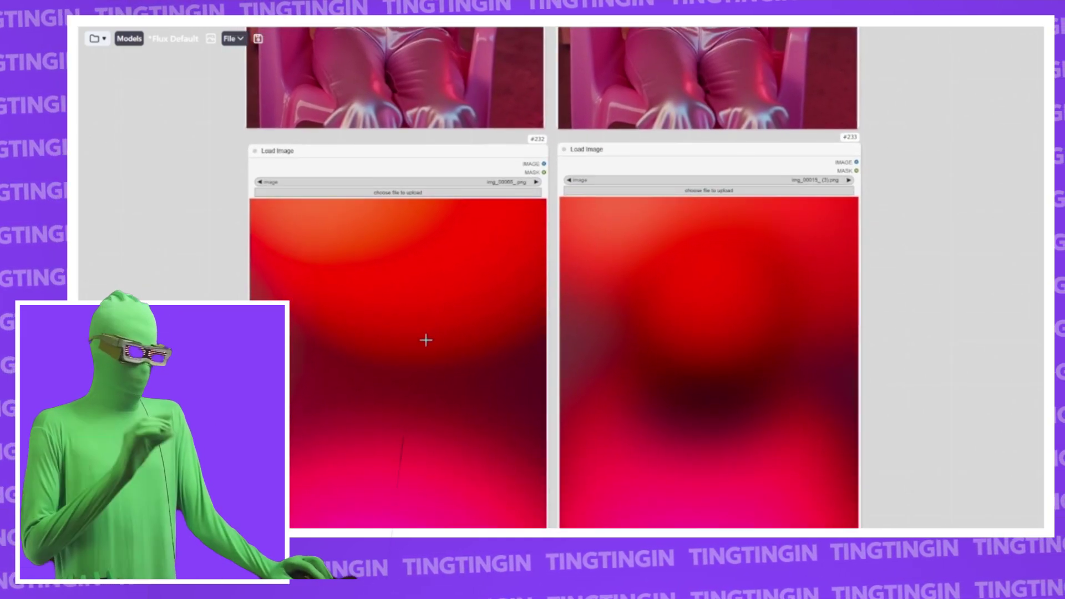
{"action": "scroll", "coordinate": [404, 229], "scroll_direction": "up", "scroll_amount": 2}
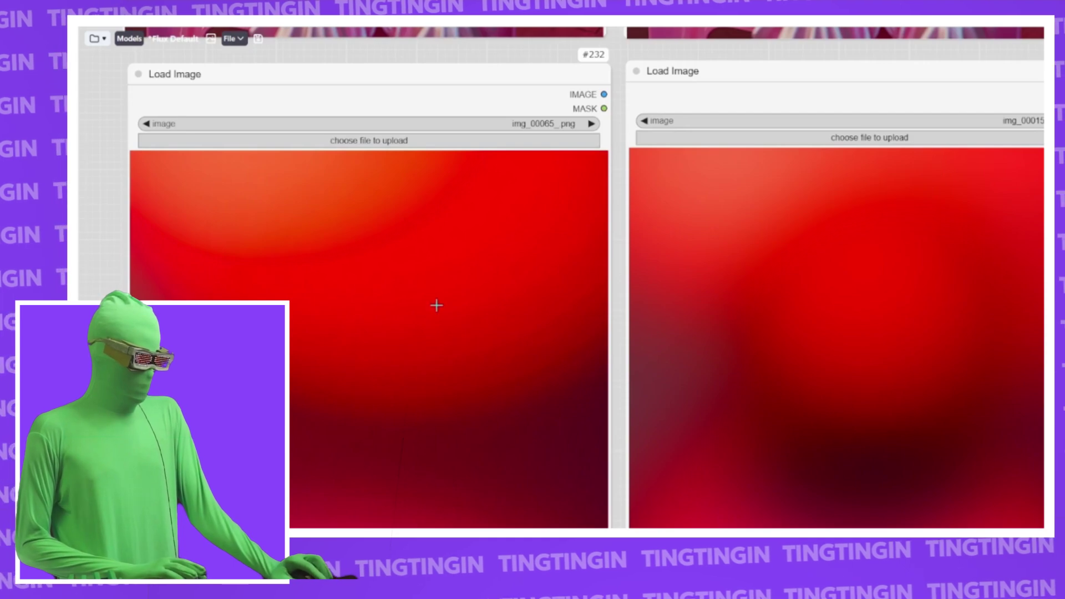
{"action": "left_click_drag", "start_coordinate": [435, 305], "coordinate": [459, 147]}
{"action": "scroll", "coordinate": [521, 183], "scroll_direction": "down", "scroll_amount": 1}
{"action": "left_click_drag", "start_coordinate": [964, 161], "coordinate": [666, 215]}
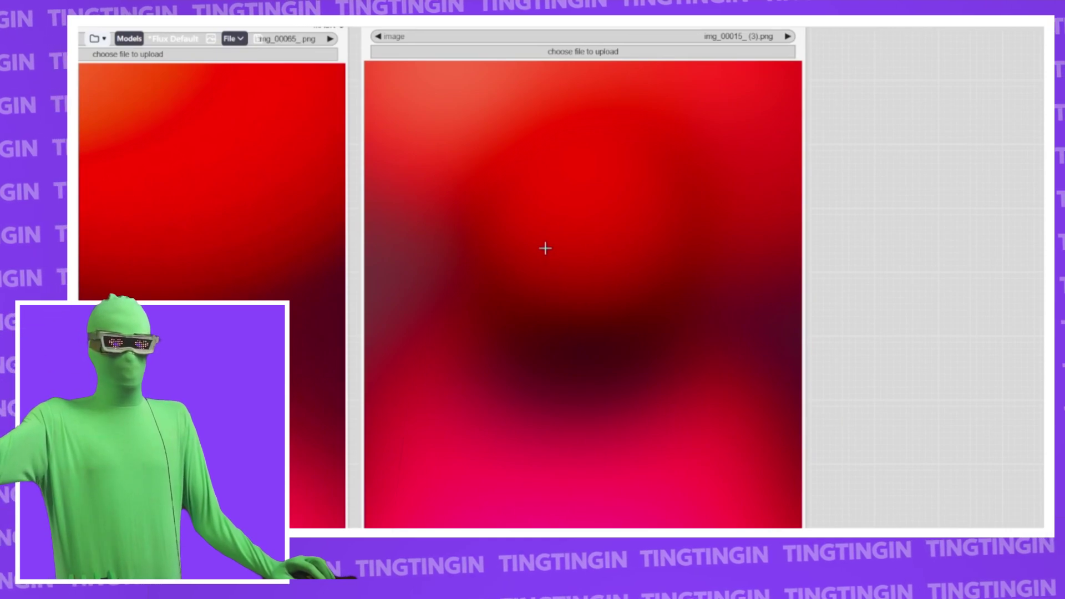
{"action": "scroll", "coordinate": [609, 245], "scroll_direction": "down", "scroll_amount": 1}
{"action": "left_click_drag", "start_coordinate": [358, 296], "coordinate": [527, 305]}
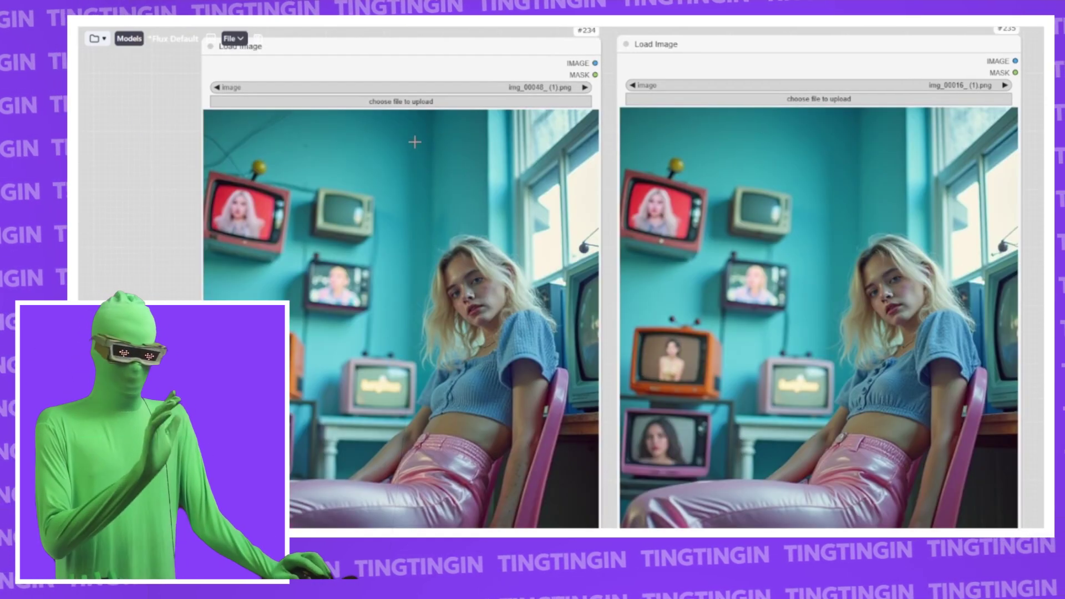
Compare the teal-room portraits in Load Image nodes #234 and #235, examining the face, top, arm, trousers and background
{"action": "scroll", "coordinate": [450, 308], "scroll_direction": "up", "scroll_amount": 13}
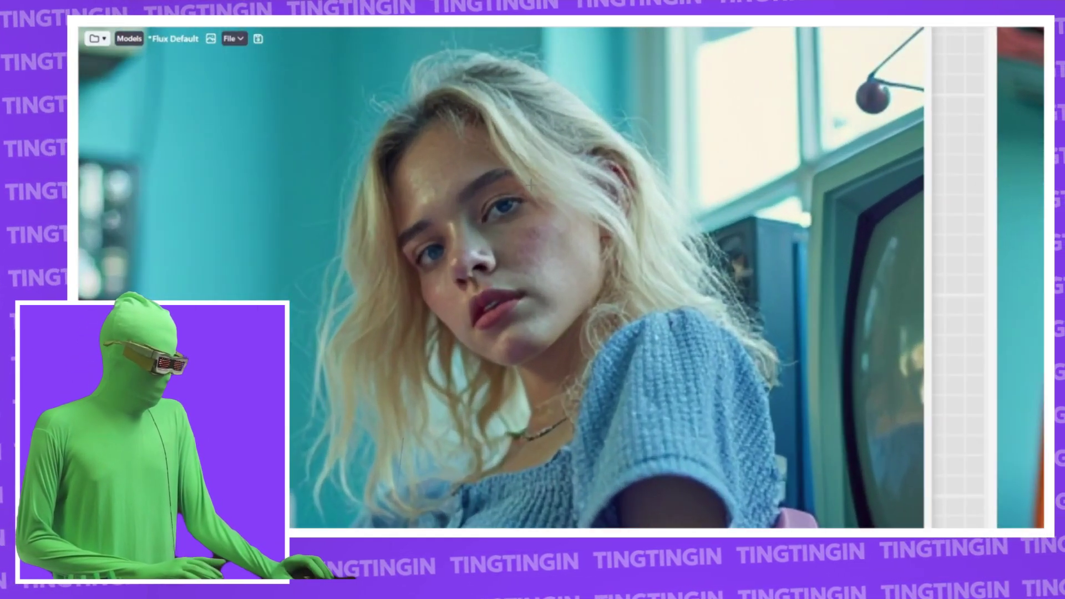
{"action": "left_click_drag", "start_coordinate": [618, 444], "coordinate": [656, 189]}
{"action": "scroll", "coordinate": [656, 412], "scroll_direction": "down", "scroll_amount": 2}
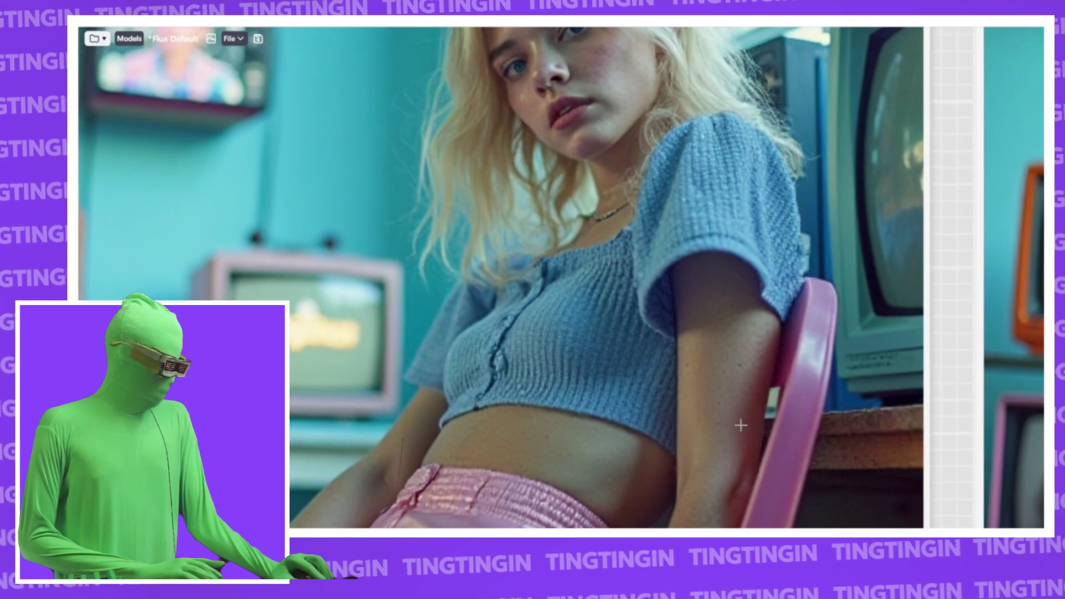
{"action": "scroll", "coordinate": [740, 421], "scroll_direction": "down", "scroll_amount": 5}
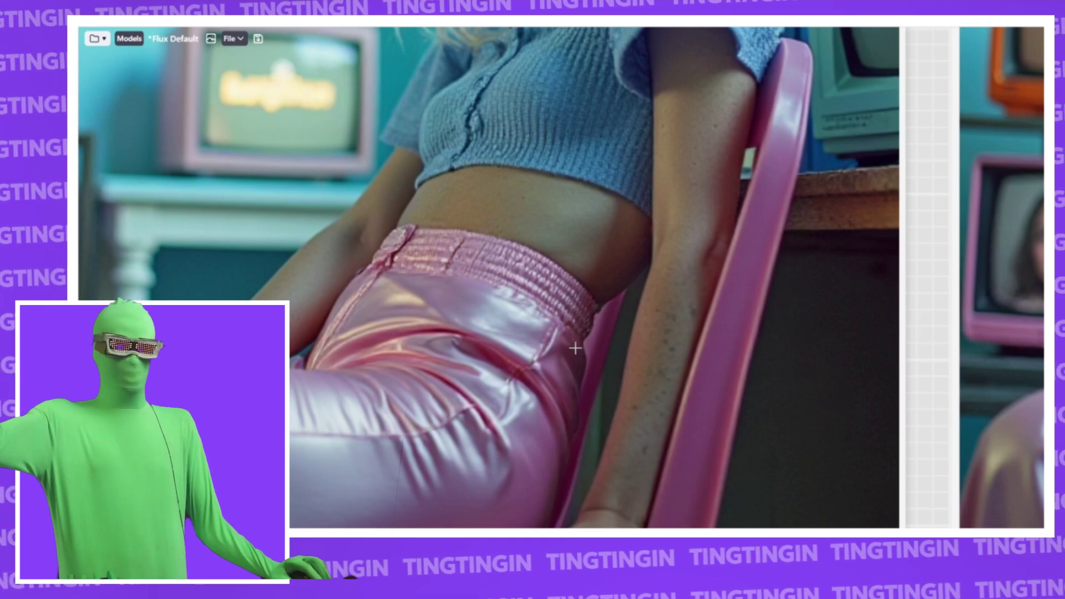
{"action": "scroll", "coordinate": [742, 279], "scroll_direction": "down", "scroll_amount": 3}
{"action": "left_click_drag", "start_coordinate": [943, 300], "coordinate": [246, 283]}
{"action": "left_click_drag", "start_coordinate": [799, 379], "coordinate": [561, 400]}
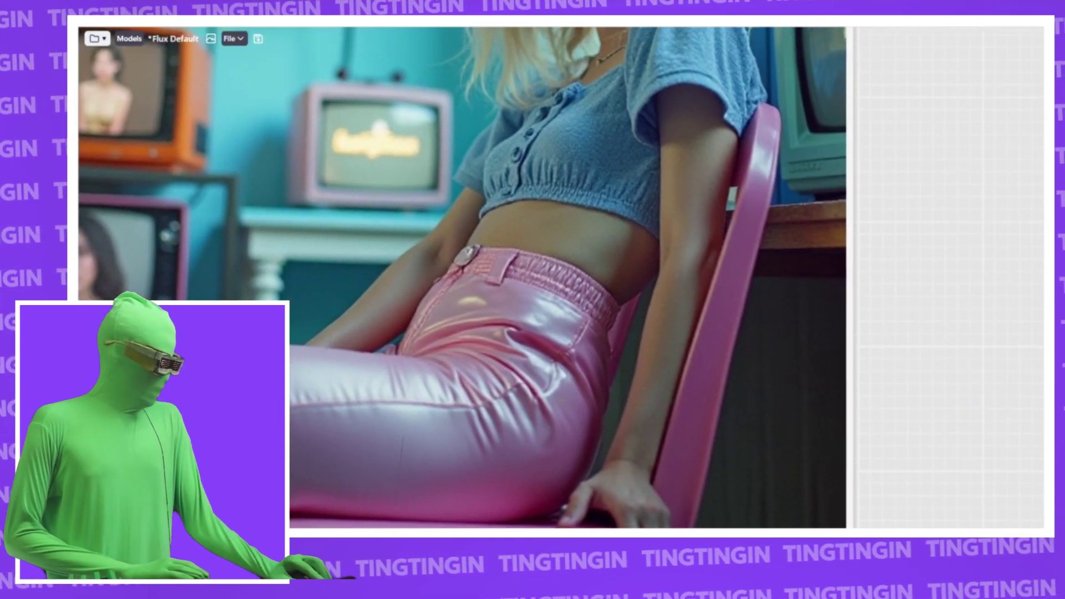
{"action": "scroll", "coordinate": [676, 167], "scroll_direction": "up", "scroll_amount": 5}
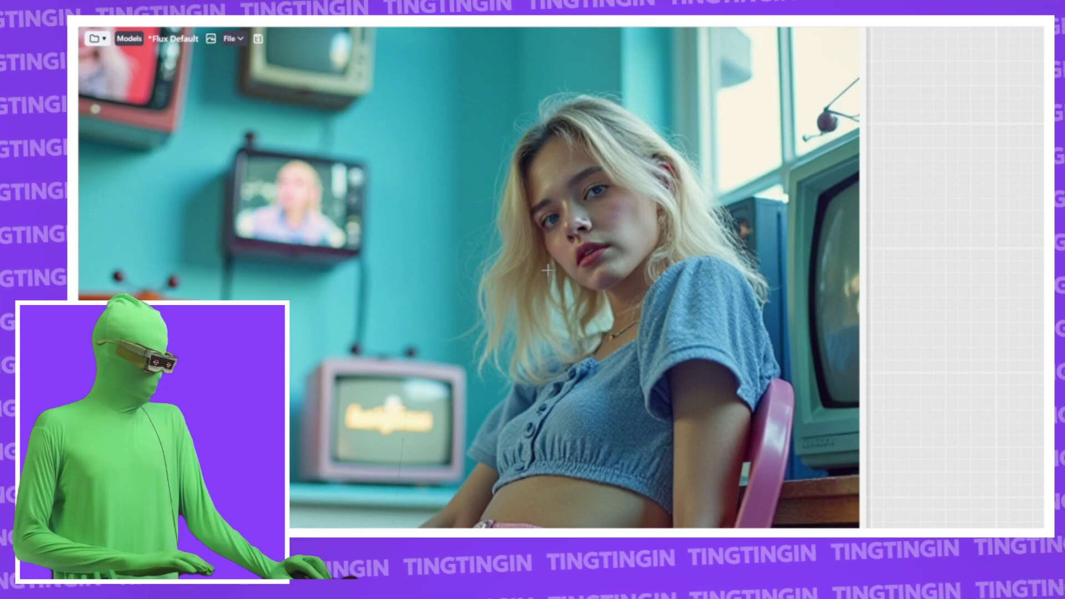
{"action": "scroll", "coordinate": [438, 269], "scroll_direction": "down", "scroll_amount": 2}
{"action": "left_click_drag", "start_coordinate": [436, 272], "coordinate": [795, 258]}
{"action": "scroll", "coordinate": [796, 258], "scroll_direction": "down", "scroll_amount": 3}
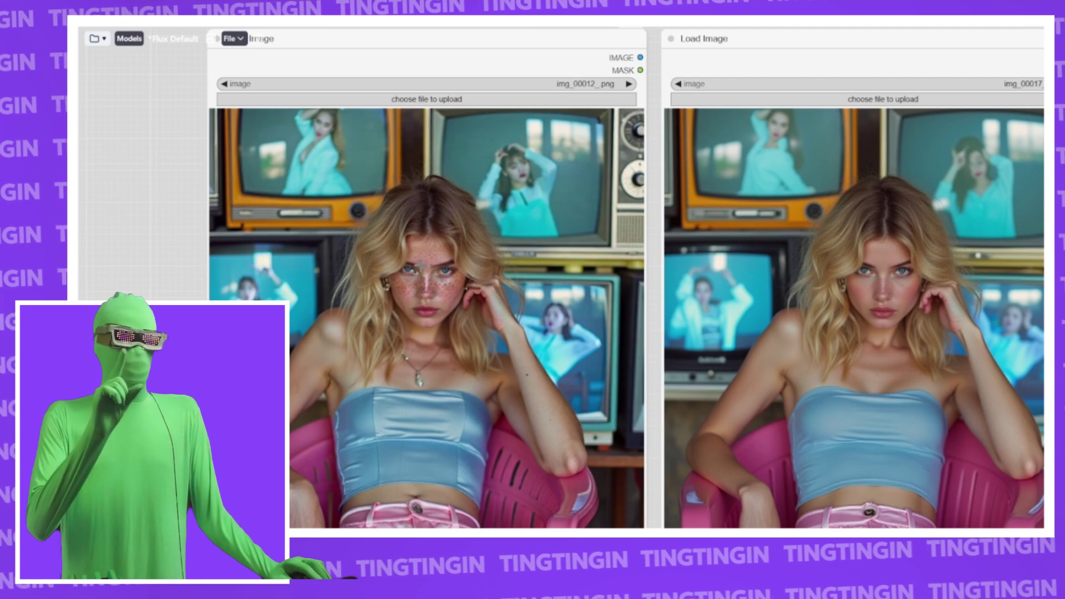
Compare the blue strapless-top portrait img_00012_.png with the neighbouring Load Image version, examining the skin, necklace and top
{"action": "scroll", "coordinate": [448, 306], "scroll_direction": "up", "scroll_amount": 5}
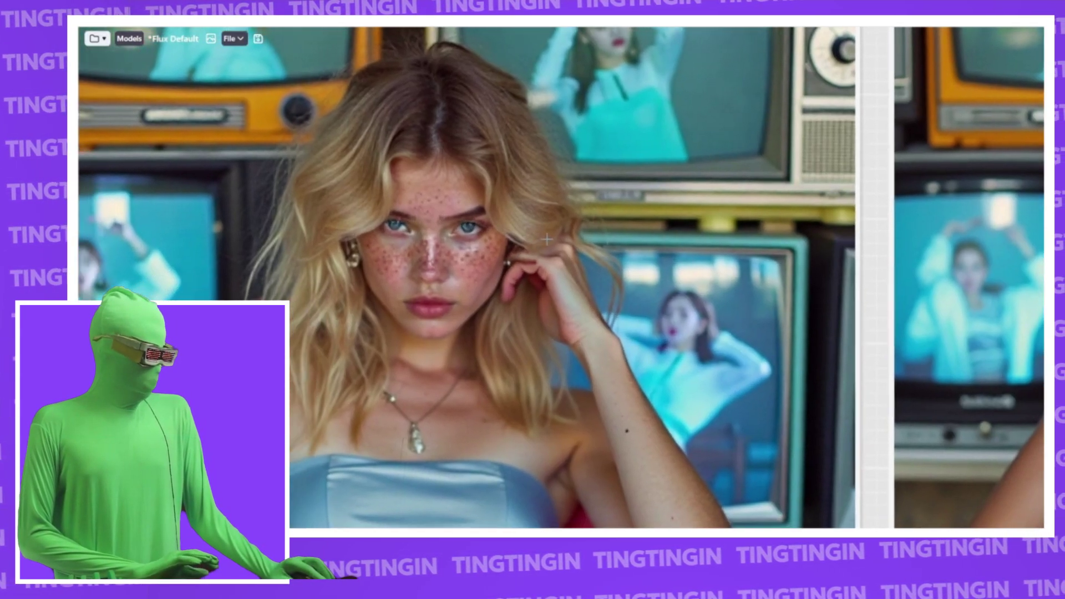
{"action": "scroll", "coordinate": [655, 257], "scroll_direction": "down", "scroll_amount": 4}
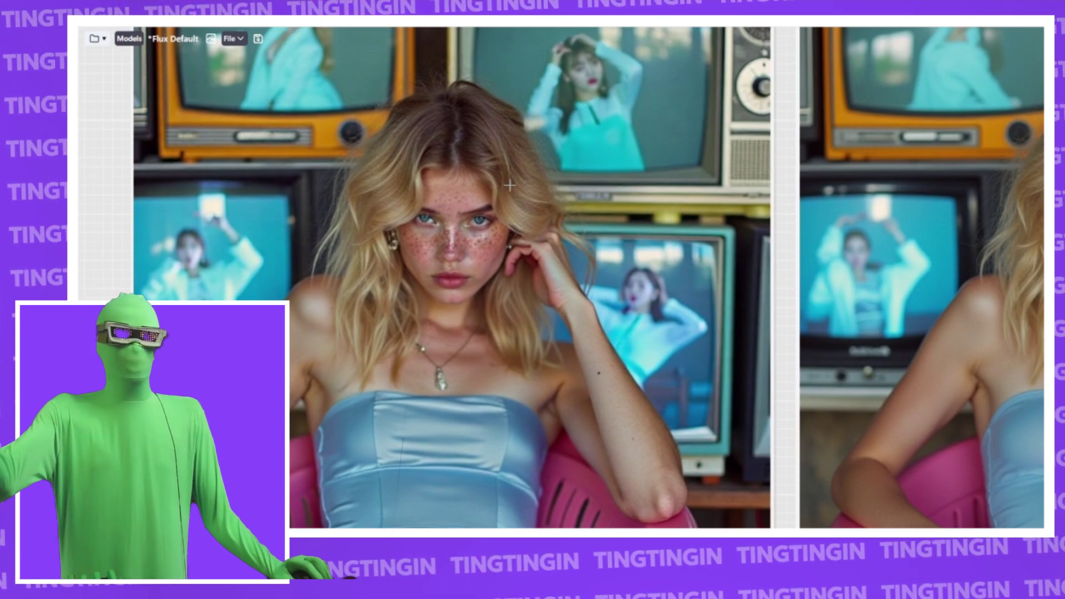
{"action": "scroll", "coordinate": [734, 233], "scroll_direction": "right", "scroll_amount": 5}
{"action": "scroll", "coordinate": [734, 234], "scroll_direction": "down", "scroll_amount": 2}
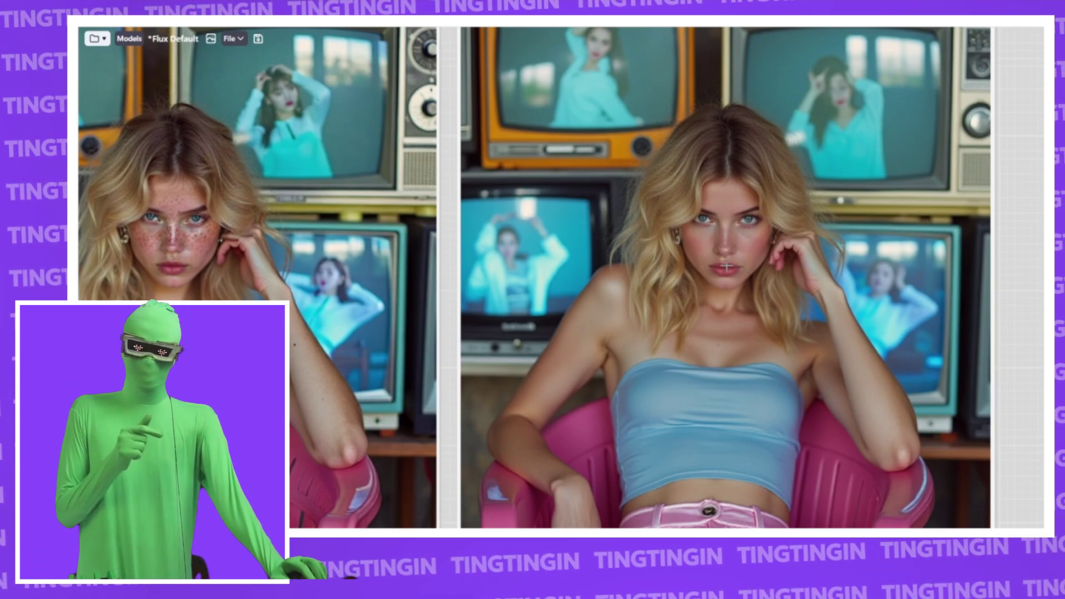
{"action": "scroll", "coordinate": [614, 310], "scroll_direction": "left", "scroll_amount": 3}
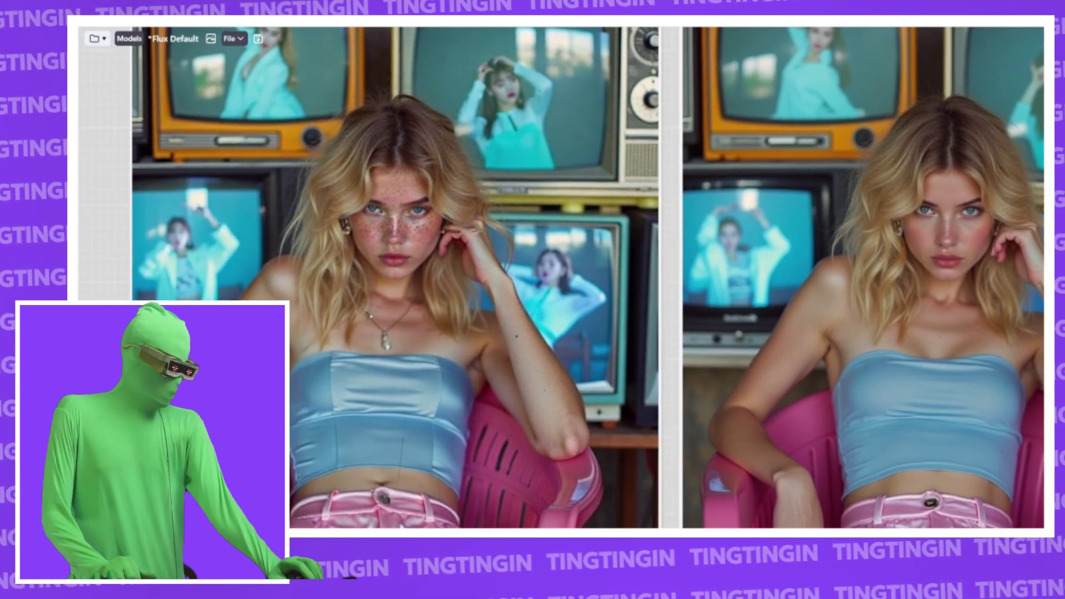